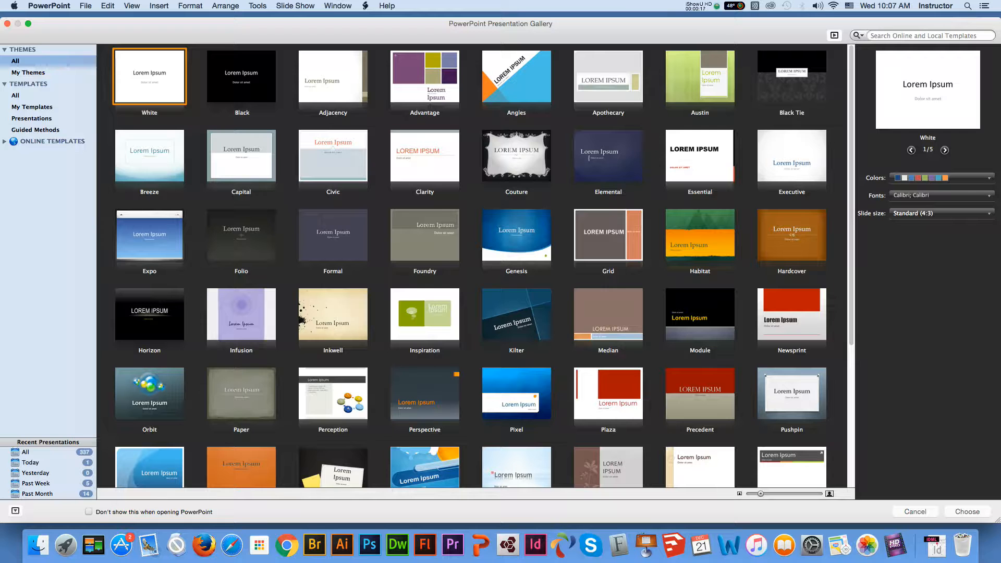
Step: Create a new presentation with the Plaza theme from the presentation gallery
{"action": "left_click", "coordinate": [608, 393]}
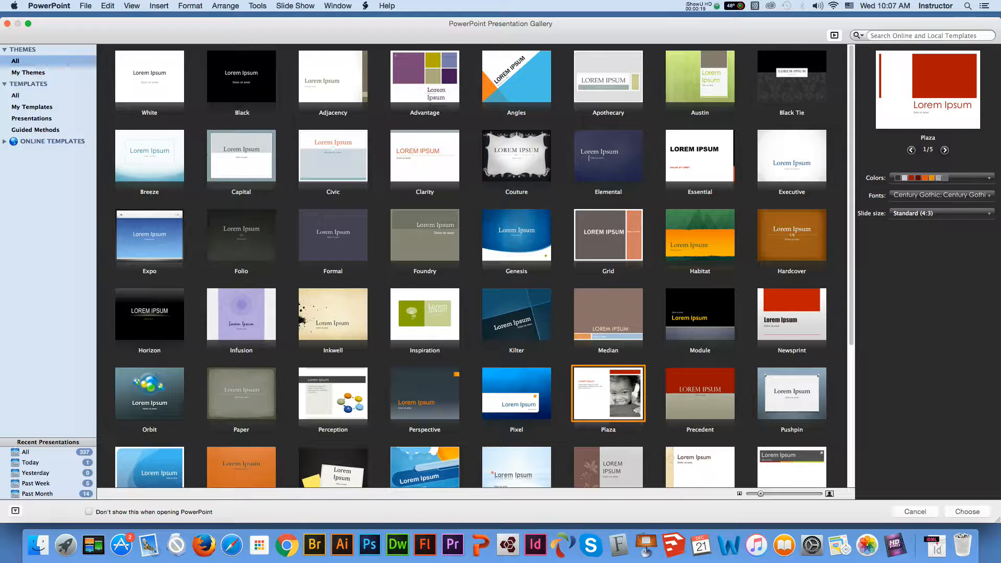
{"action": "key", "text": "Return"}
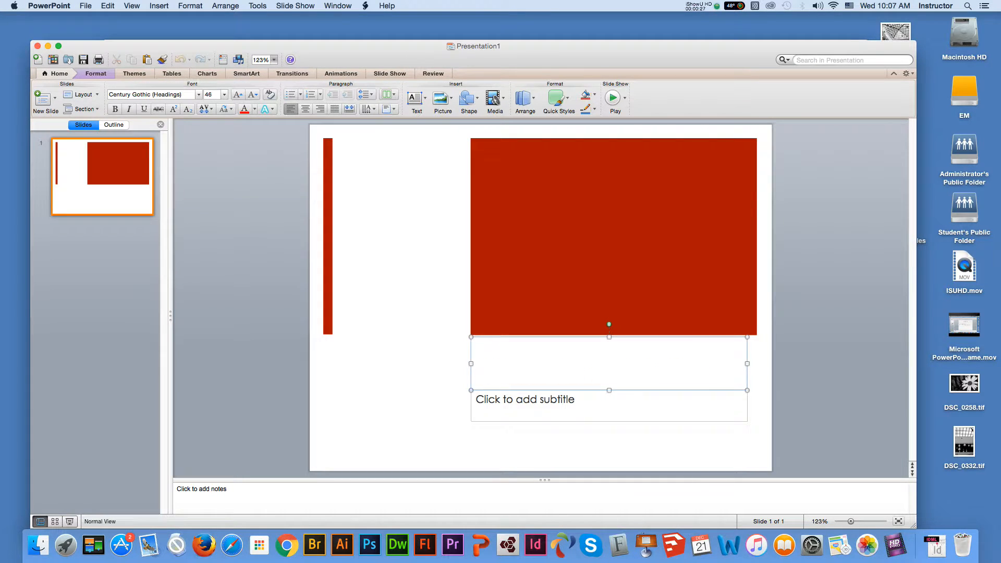
{"action": "key", "text": "Escape"}
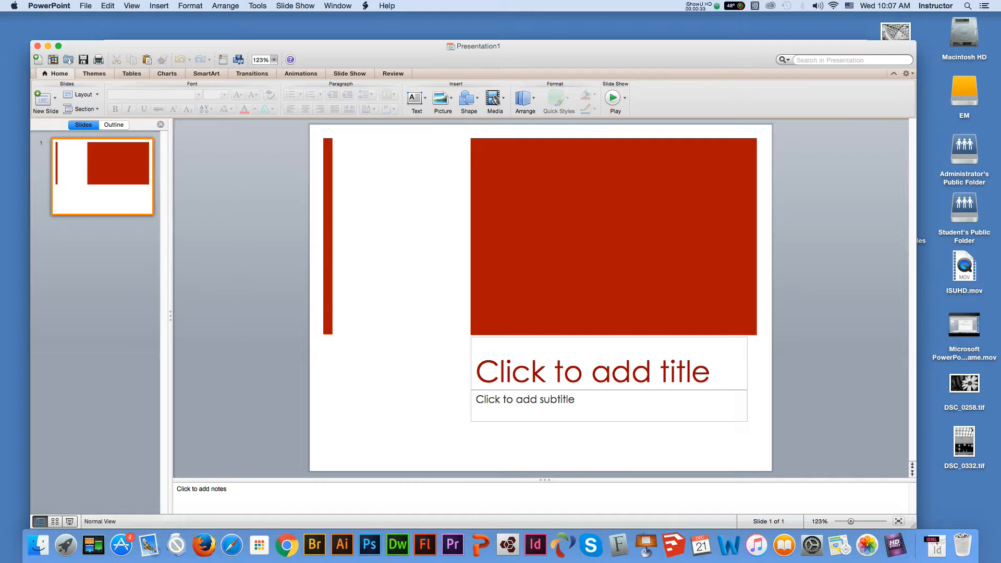
Step: Try the Adjacency theme on the presentation and settle on the plain White theme
{"action": "left_click", "coordinate": [94, 74]}
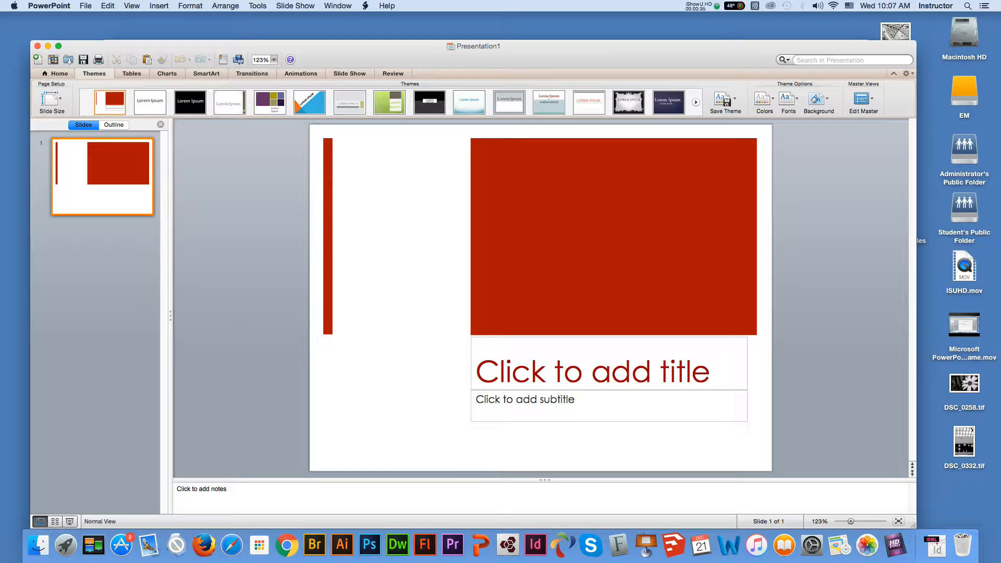
{"action": "left_click", "coordinate": [150, 105]}
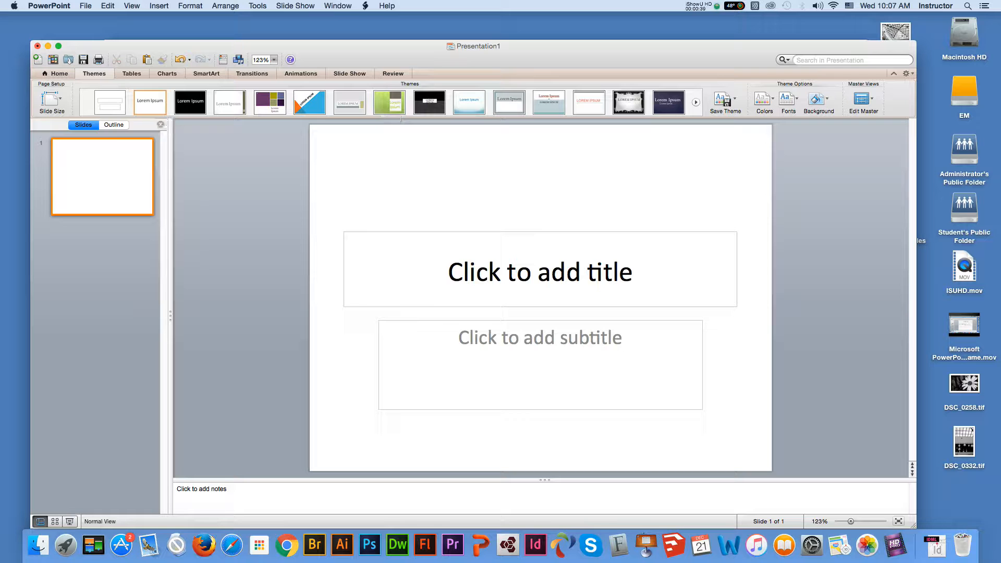
{"action": "left_click", "coordinate": [540, 272]}
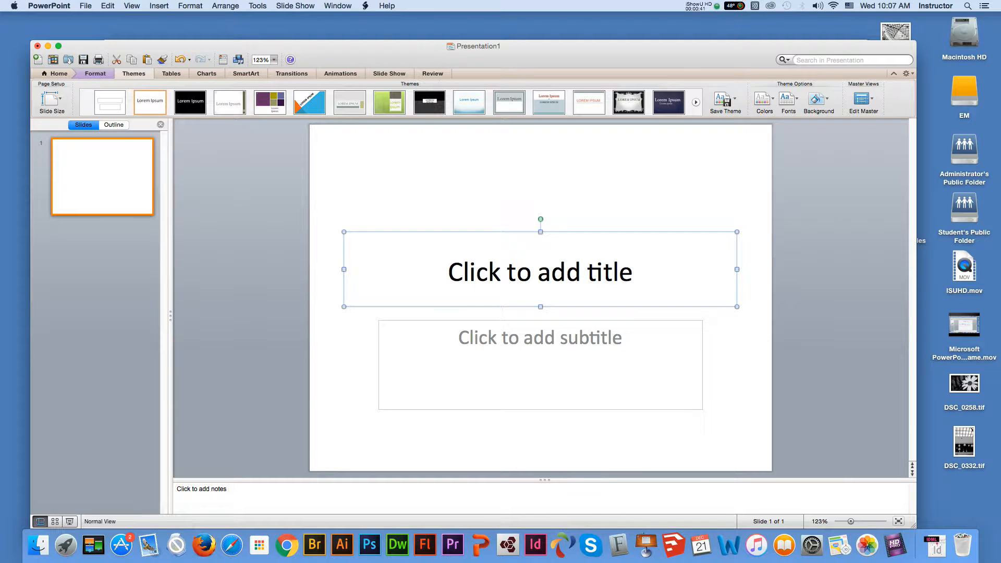
{"action": "left_click", "coordinate": [229, 103]}
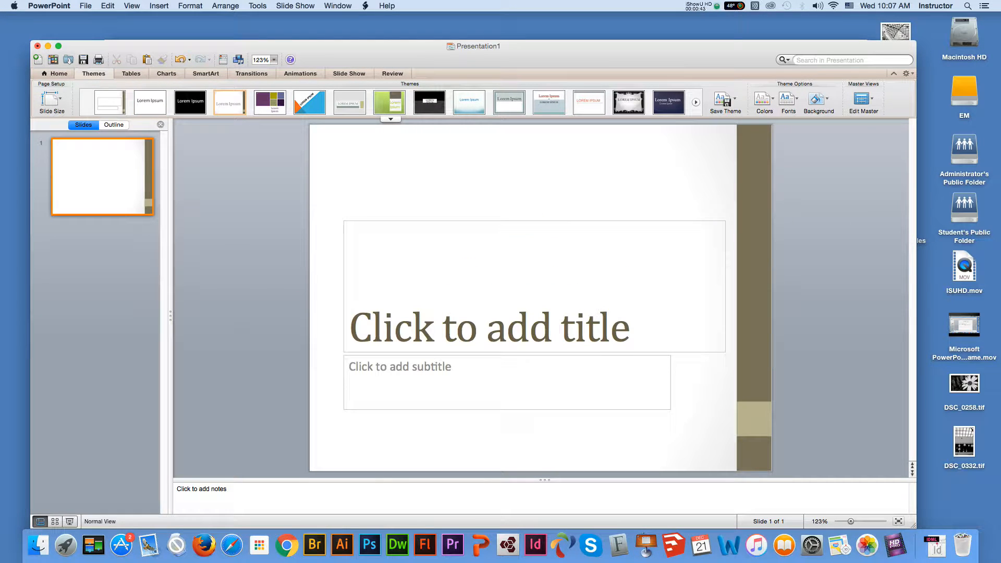
{"action": "left_click", "coordinate": [110, 102]}
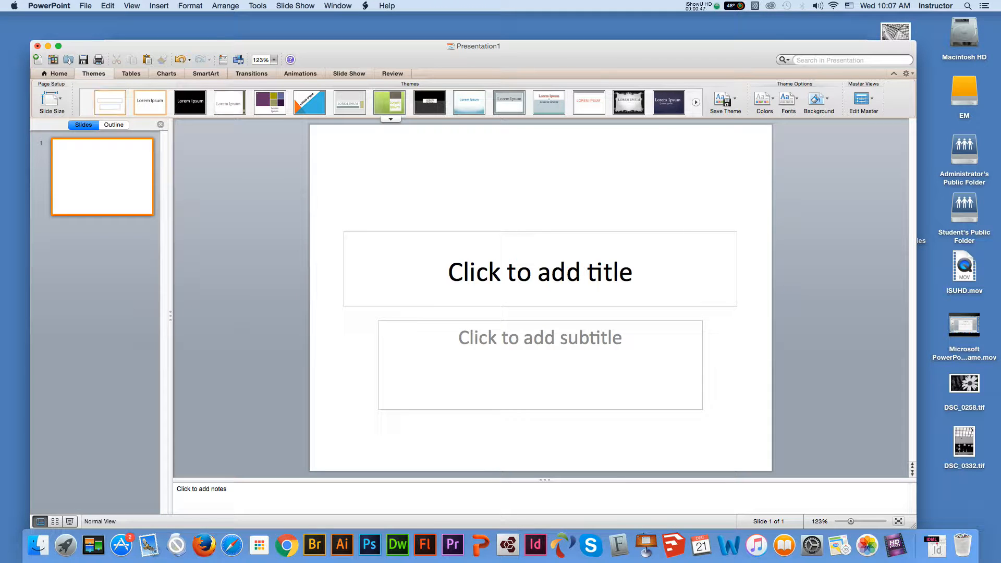
Step: Delete the title and subtitle placeholders so the slide is blank
{"action": "left_click", "coordinate": [504, 231]}
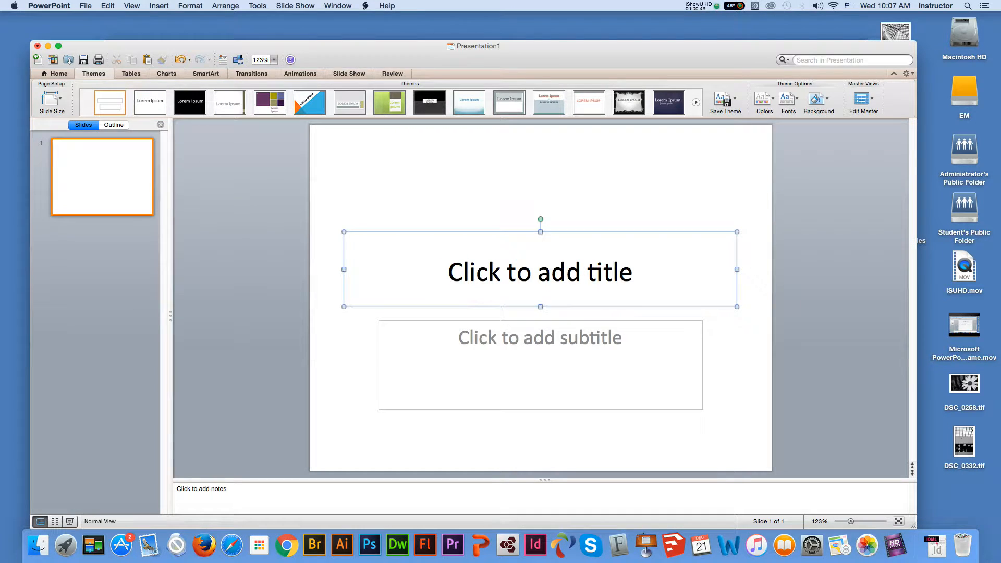
{"action": "key", "text": "Delete"}
{"action": "left_click", "coordinate": [505, 320]}
{"action": "key", "text": "Delete"}
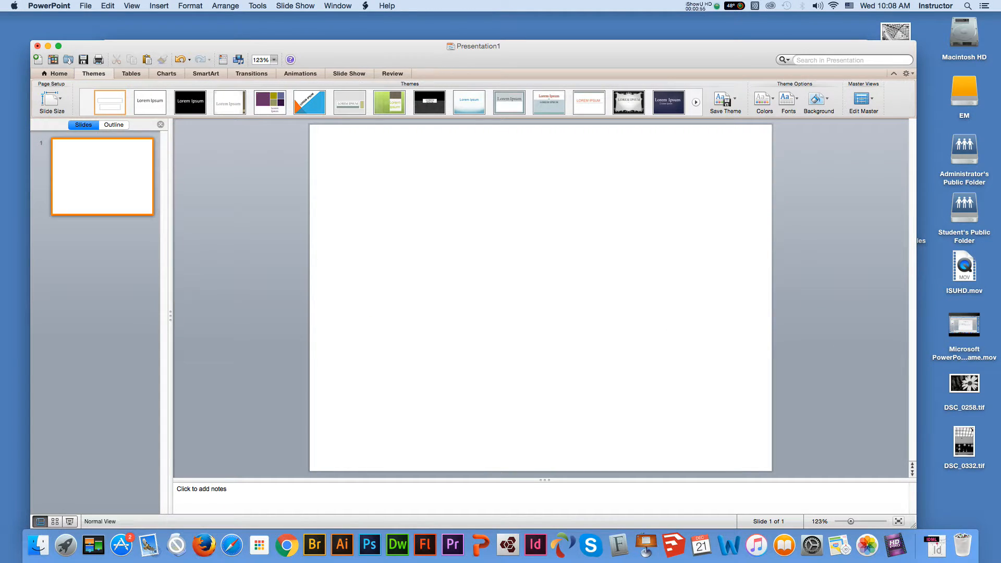
{"action": "left_click", "coordinate": [159, 6]}
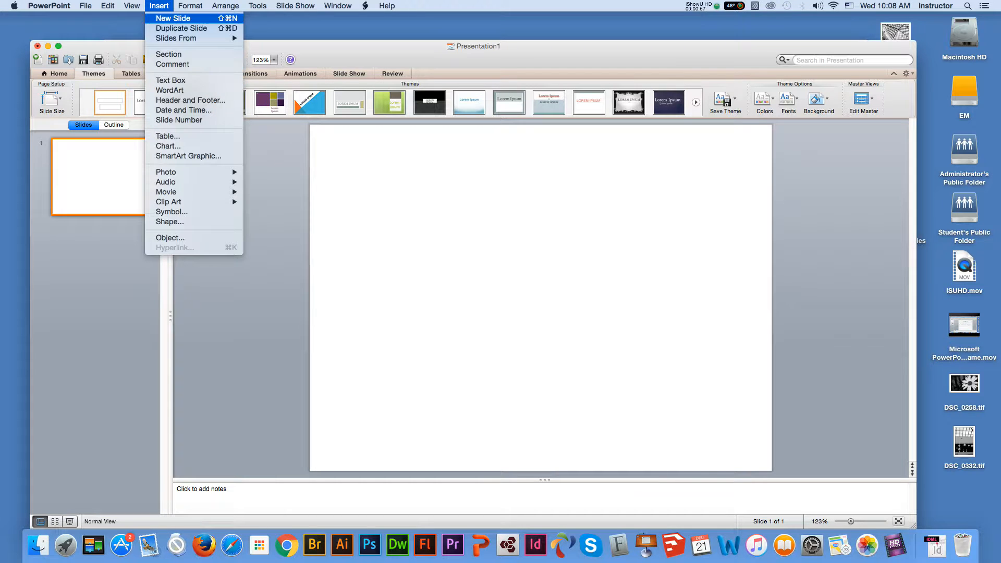
{"action": "mouse_move", "coordinate": [173, 201]}
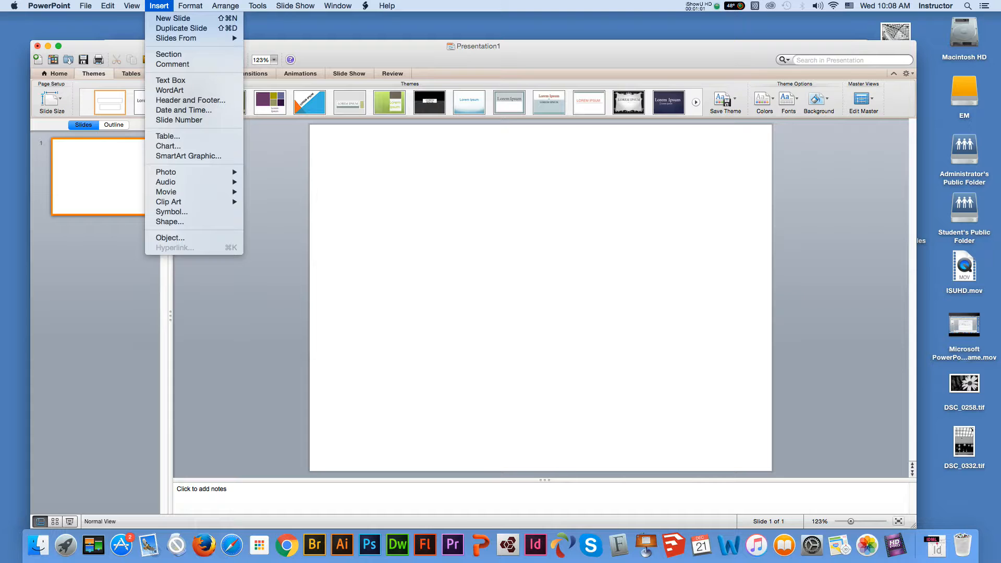
{"action": "key", "text": "Escape"}
{"action": "left_click", "coordinate": [99, 272]}
{"action": "left_click_drag", "start_coordinate": [365, 46], "coordinate": [351, 37]}
{"action": "left_click", "coordinate": [158, 6]}
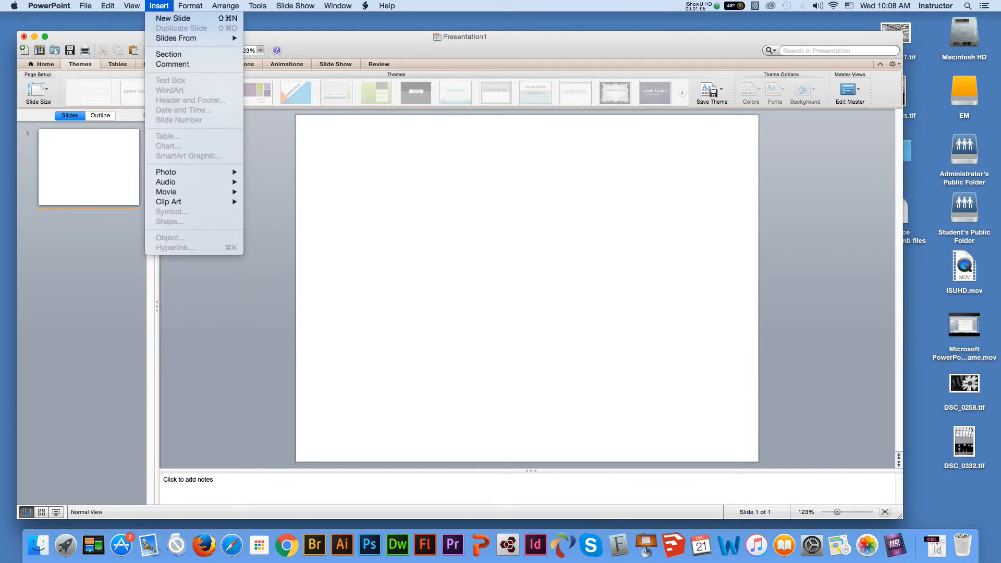
{"action": "mouse_move", "coordinate": [176, 38]}
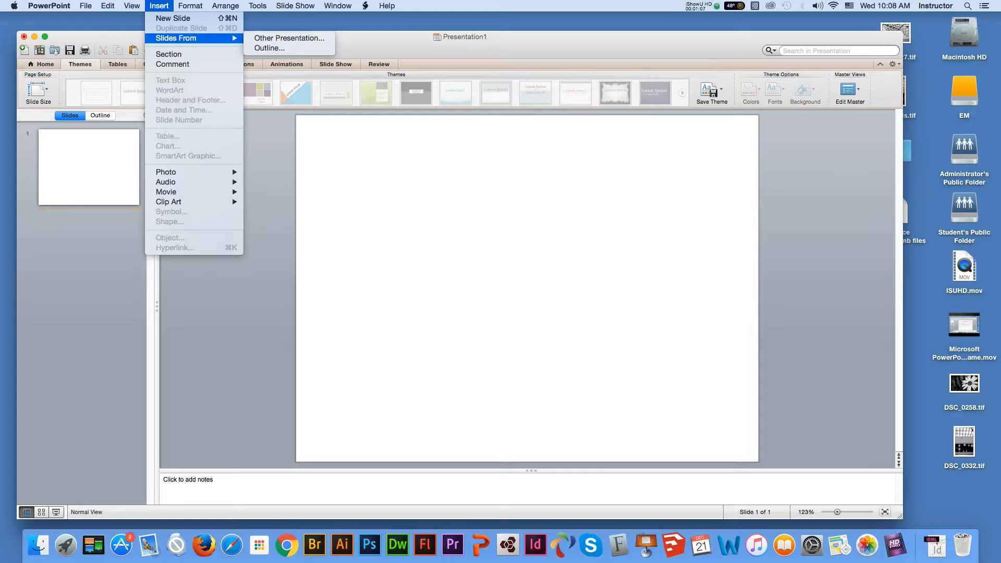
{"action": "mouse_move", "coordinate": [172, 172]}
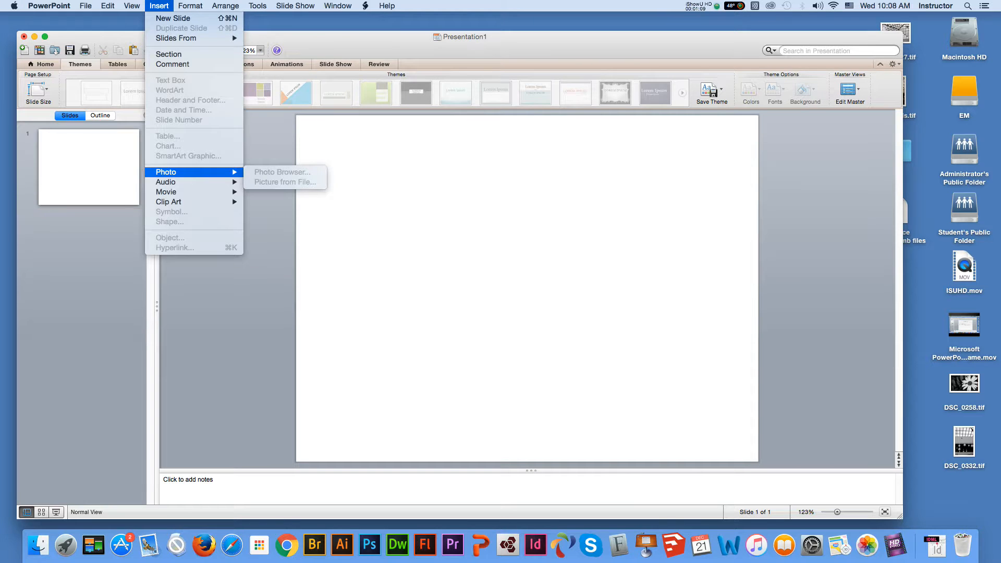
{"action": "key", "text": "Escape"}
Step: Start inserting a picture from a file on the blank slide and browse to the EM drive
{"action": "left_click", "coordinate": [40, 63]}
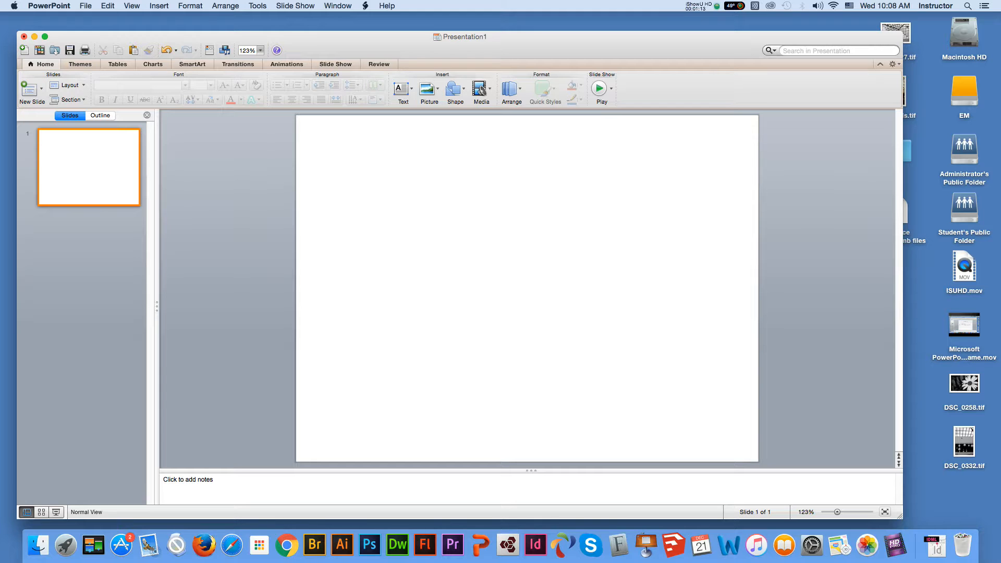
{"action": "left_click", "coordinate": [159, 6]}
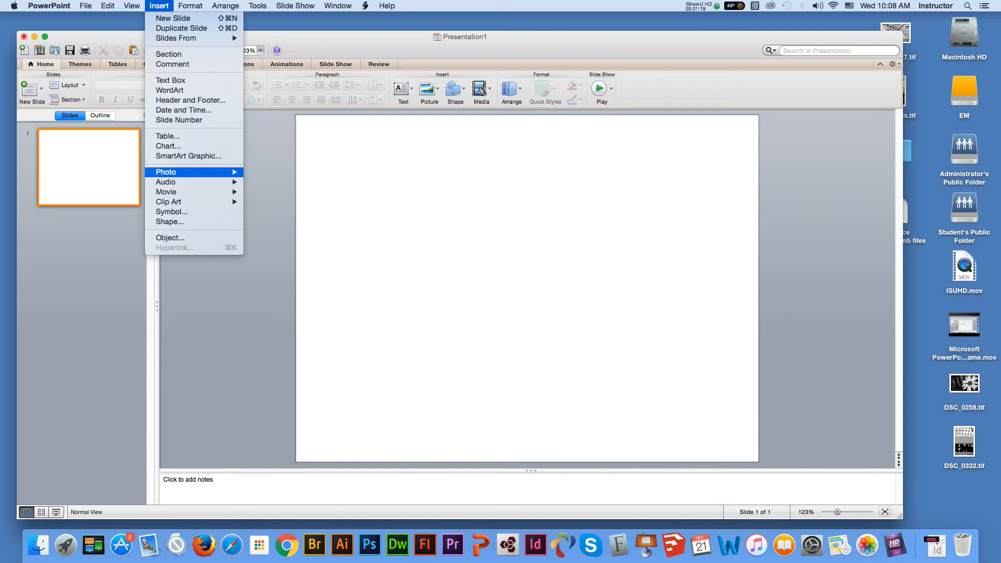
{"action": "mouse_move", "coordinate": [199, 172]}
{"action": "left_click", "coordinate": [285, 182]}
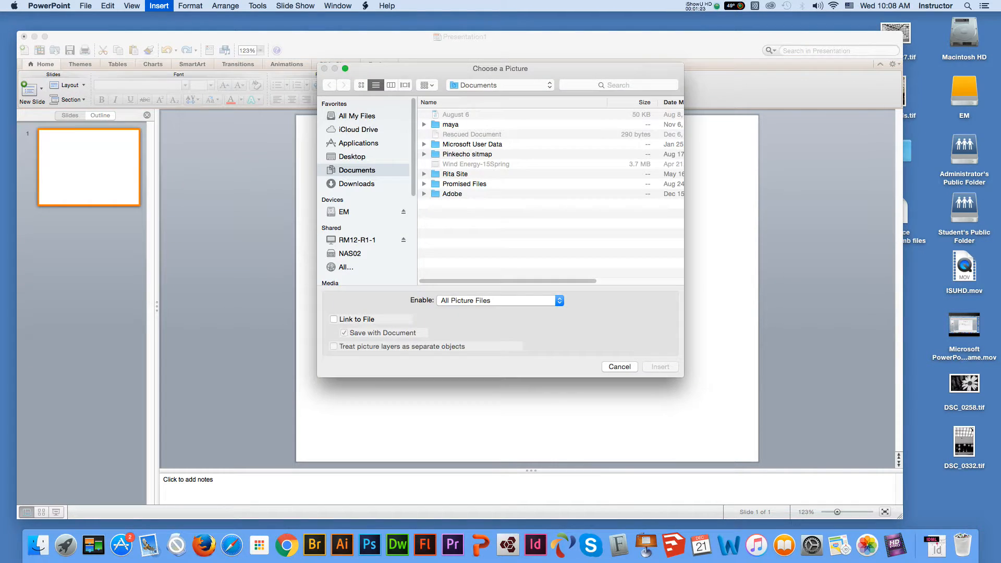
{"action": "left_click", "coordinate": [344, 212]}
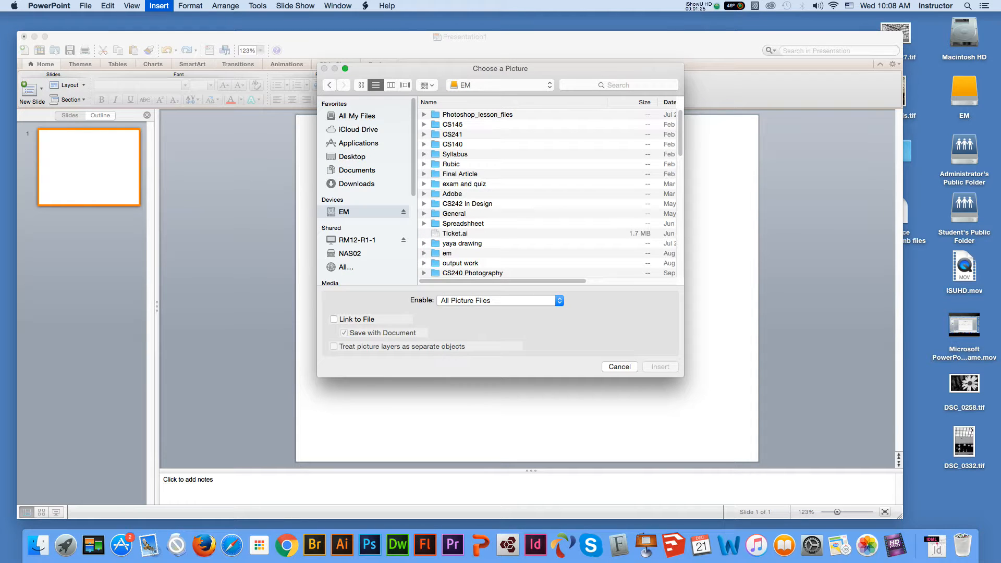
Step: Expand the Bramson ORT Presentation folder inside CS243-powerponit to list the files of its images folder
{"action": "scroll", "coordinate": [548, 193], "scroll_direction": "down", "scroll_amount": 5}
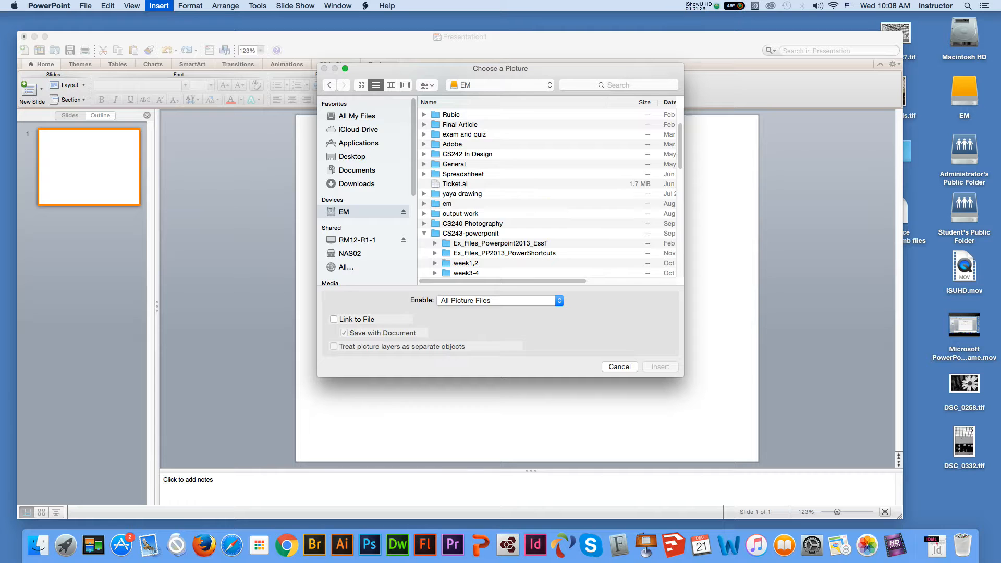
{"action": "scroll", "coordinate": [548, 193], "scroll_direction": "down", "scroll_amount": 5}
{"action": "scroll", "coordinate": [548, 193], "scroll_direction": "down", "scroll_amount": 10}
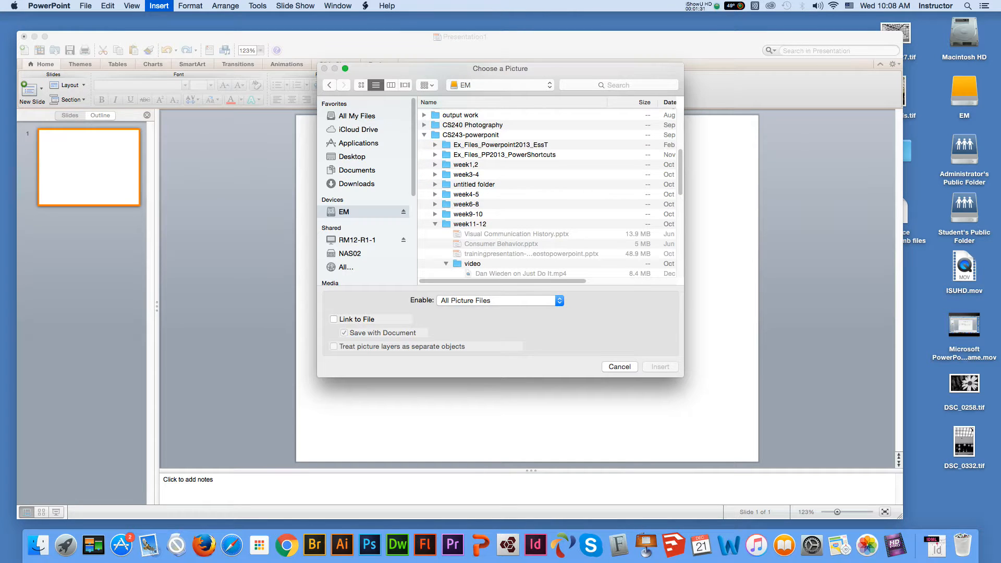
{"action": "scroll", "coordinate": [548, 193], "scroll_direction": "down", "scroll_amount": 8}
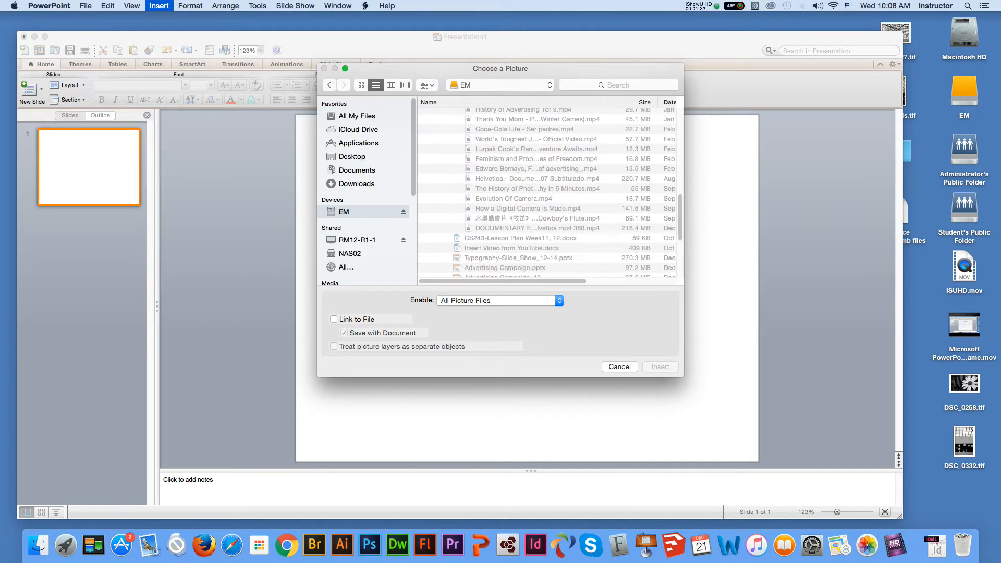
{"action": "left_click", "coordinate": [478, 223]}
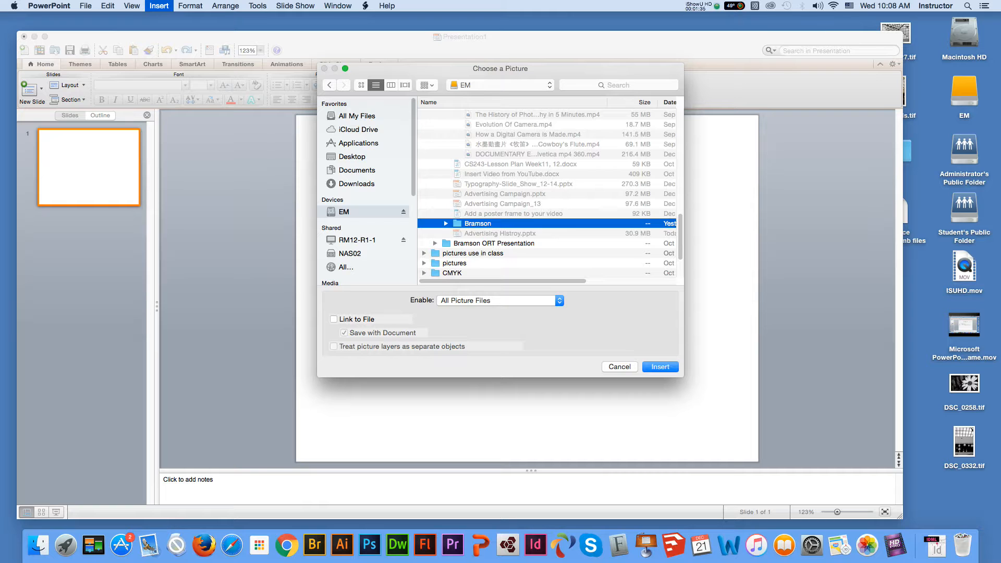
{"action": "key", "text": "Right"}
{"action": "key", "text": "Left"}
{"action": "key", "text": "Down"}
{"action": "key", "text": "Right"}
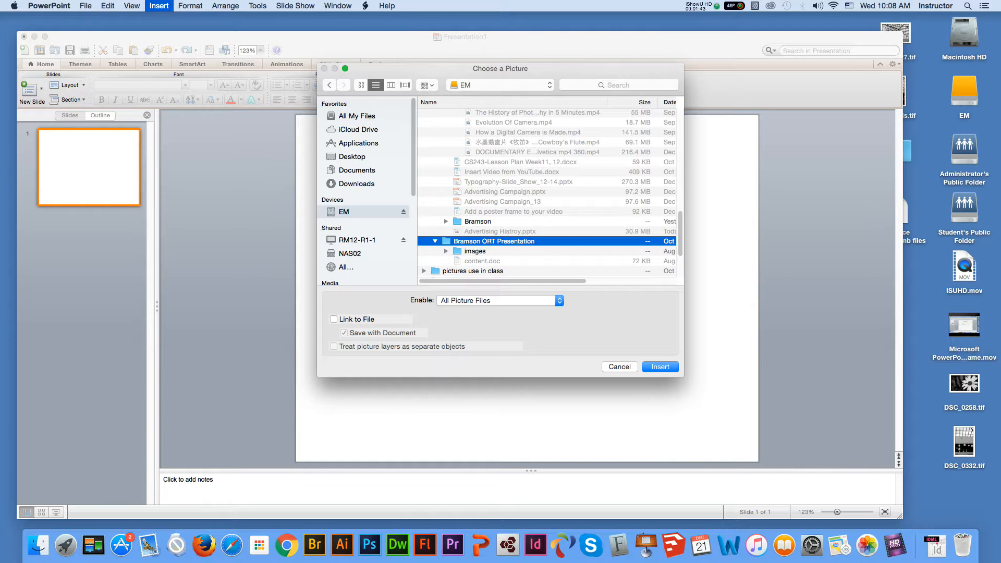
{"action": "key", "text": "alt+Right"}
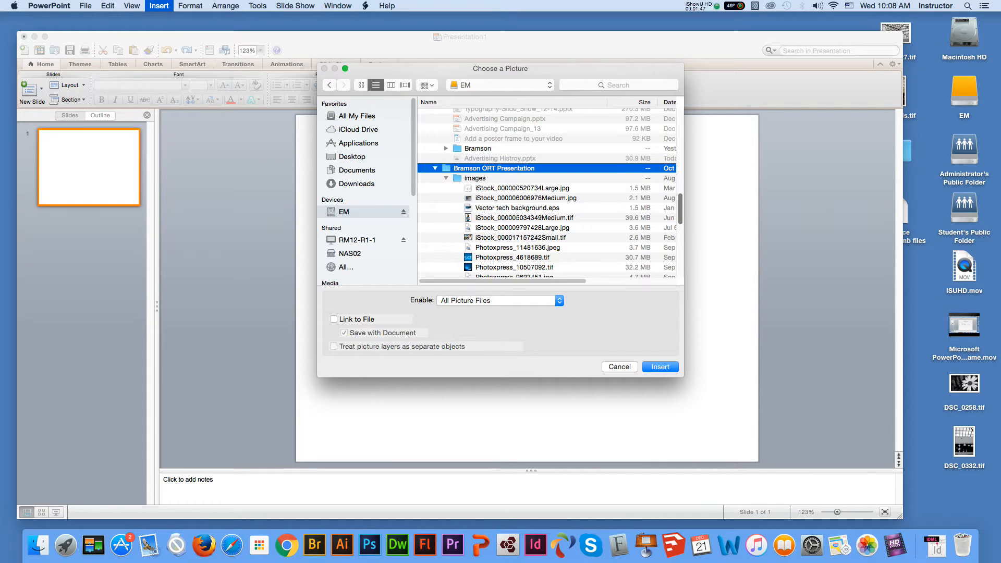
Step: Insert the picture "bramson burgundy skyline.ai" from the images folder onto the slide
{"action": "scroll", "coordinate": [548, 193], "scroll_direction": "down", "scroll_amount": 3}
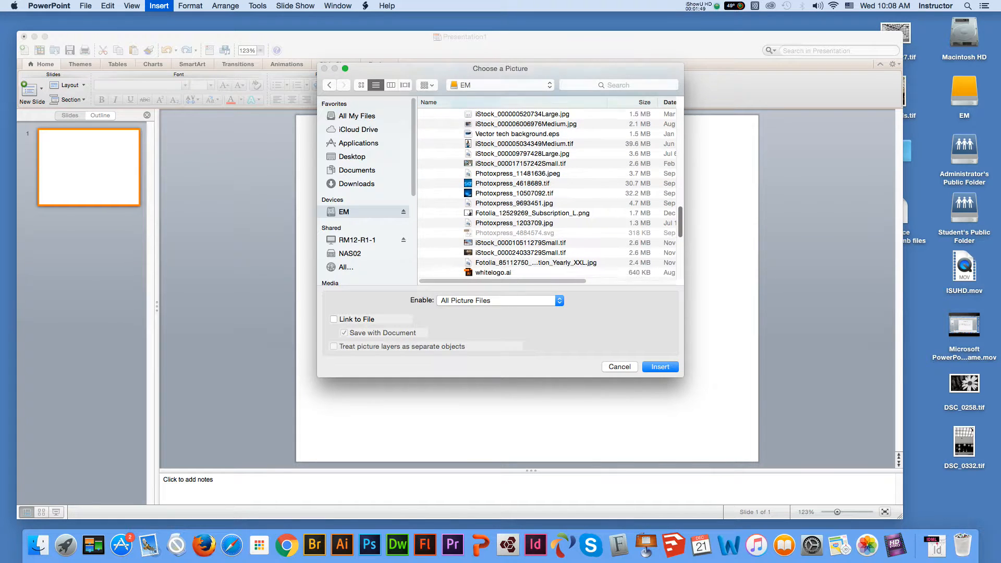
{"action": "scroll", "coordinate": [548, 193], "scroll_direction": "down", "scroll_amount": 2}
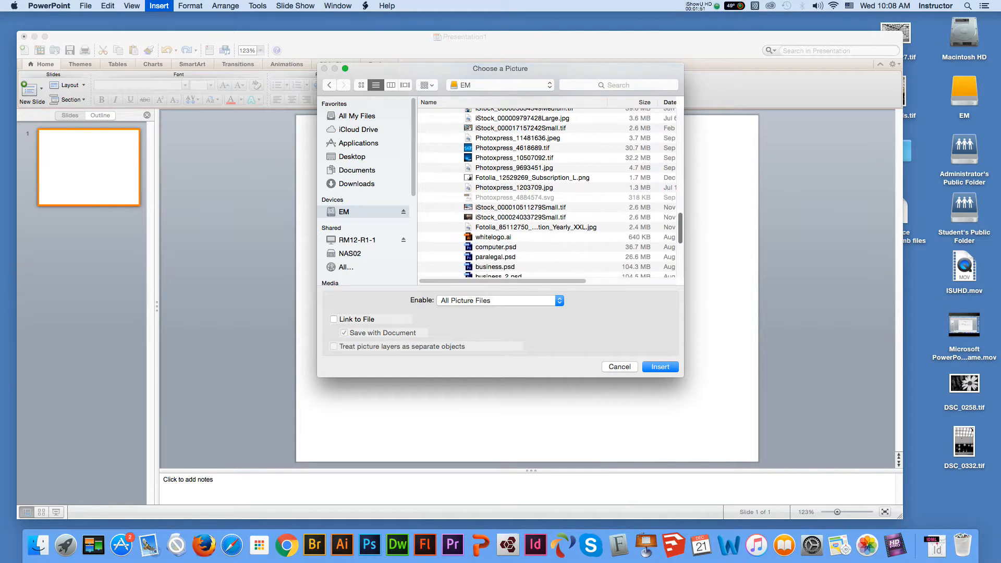
{"action": "scroll", "coordinate": [548, 193], "scroll_direction": "down", "scroll_amount": 3}
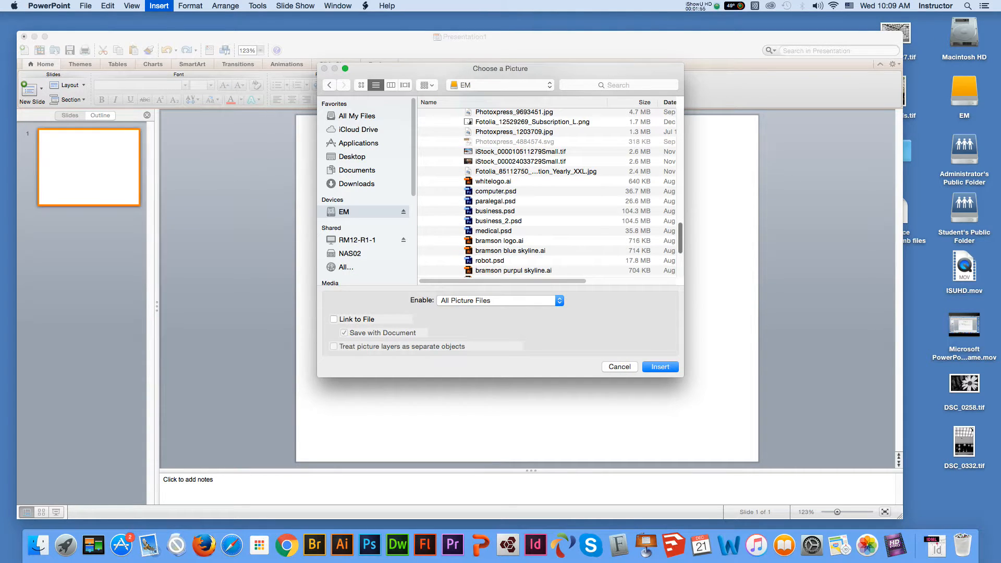
{"action": "scroll", "coordinate": [548, 193], "scroll_direction": "down", "scroll_amount": 3}
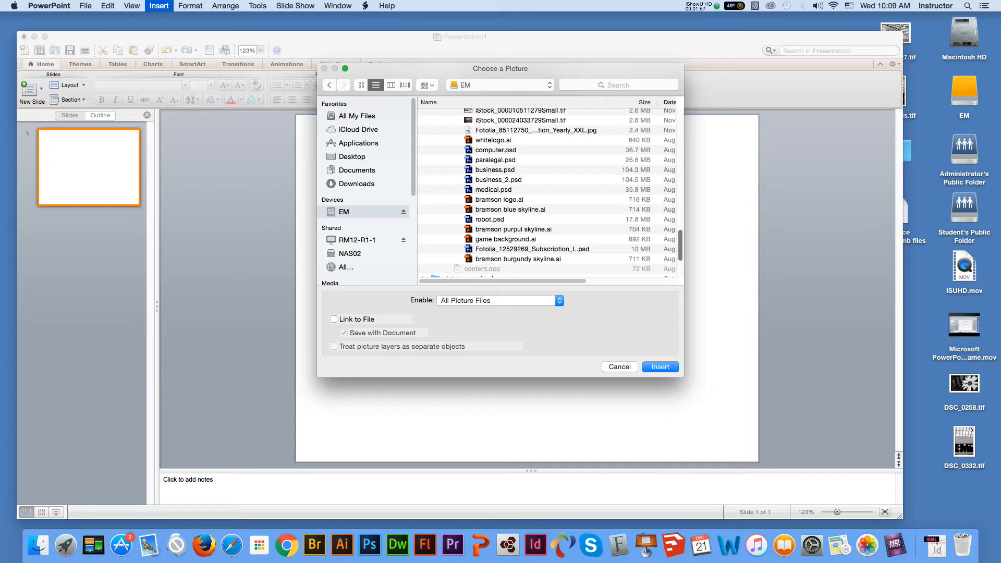
{"action": "left_click", "coordinate": [518, 259]}
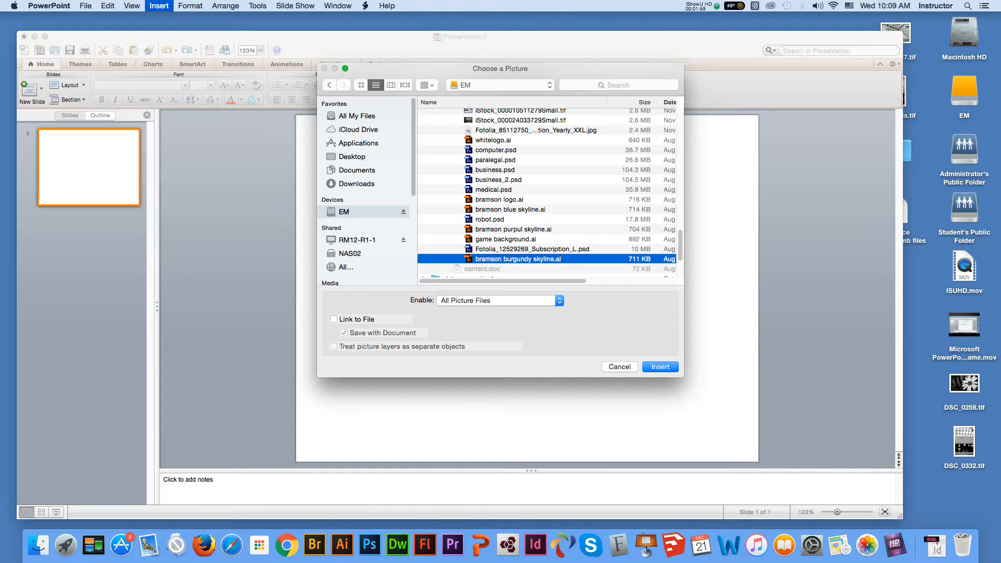
{"action": "key", "text": "Return"}
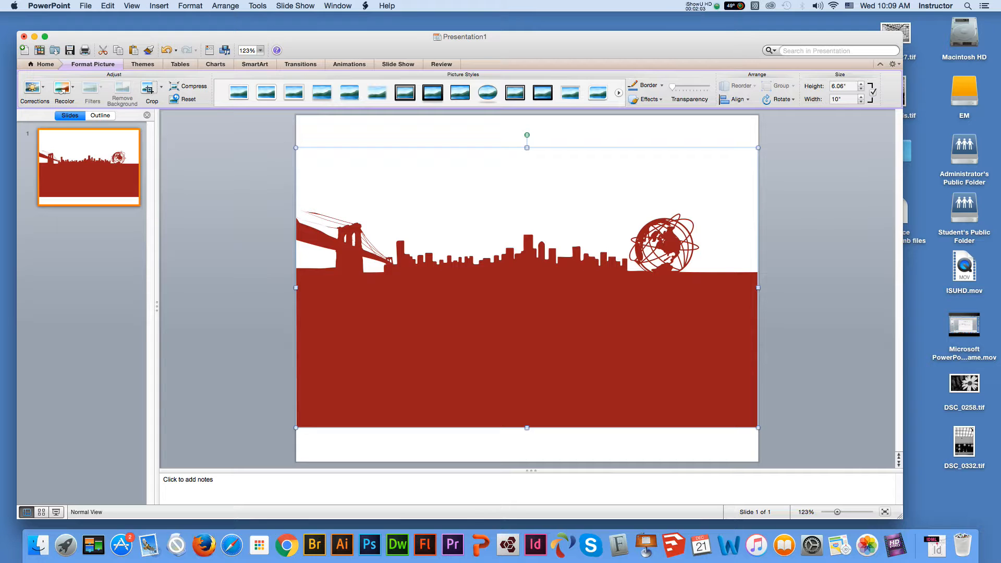
Step: Move the skyline picture down to the slide's bottom edge and deselect it
{"action": "left_click_drag", "start_coordinate": [594, 330], "coordinate": [596, 364]}
{"action": "key", "text": "Escape"}
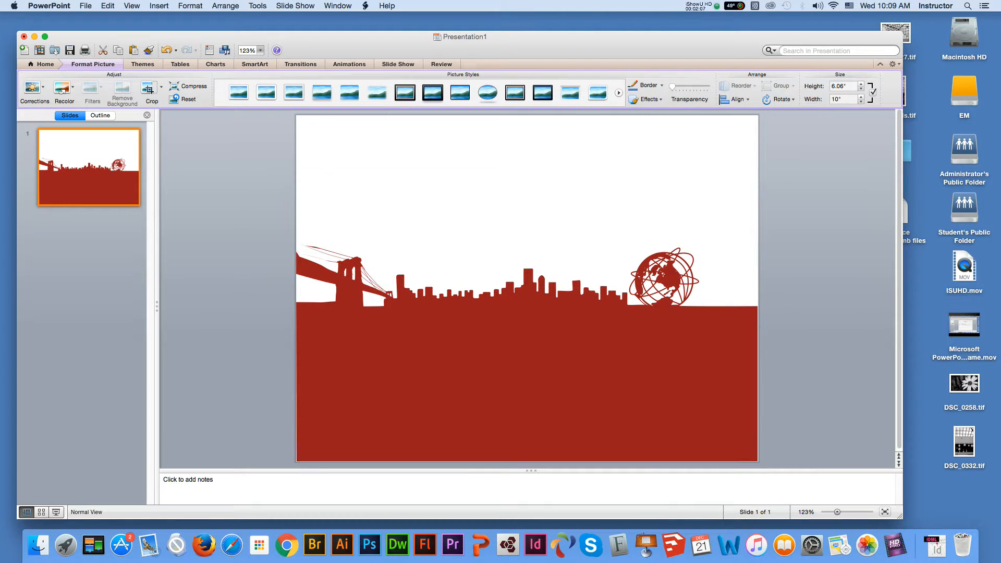
{"action": "key", "text": "Tab"}
{"action": "key", "text": "Tab"}
Step: Insert the picture "whitelogo.ai" from the images folder of Bramson ORT Presentation on the EM drive
{"action": "left_click", "coordinate": [159, 6]}
{"action": "mouse_move", "coordinate": [166, 172]}
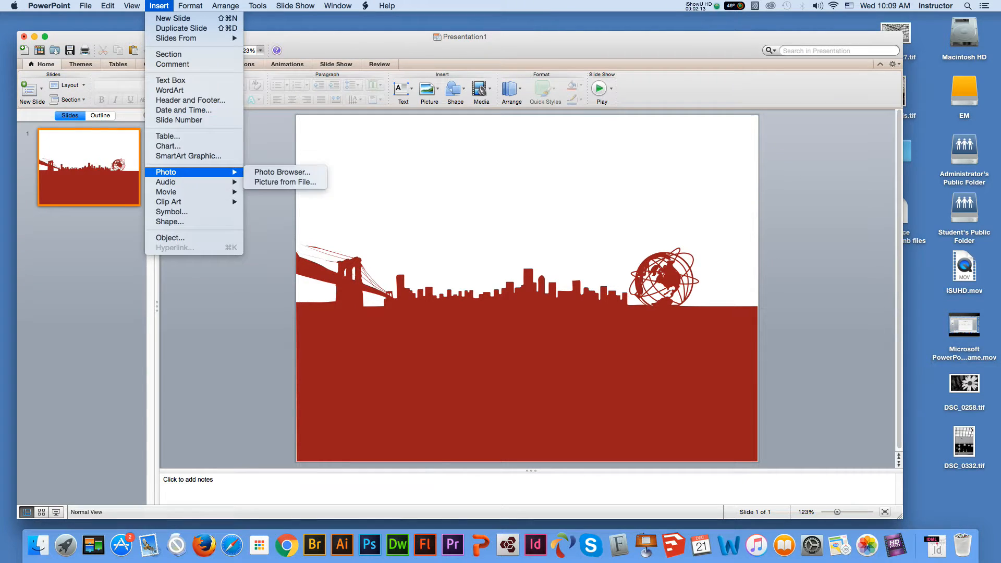
{"action": "left_click", "coordinate": [285, 182]}
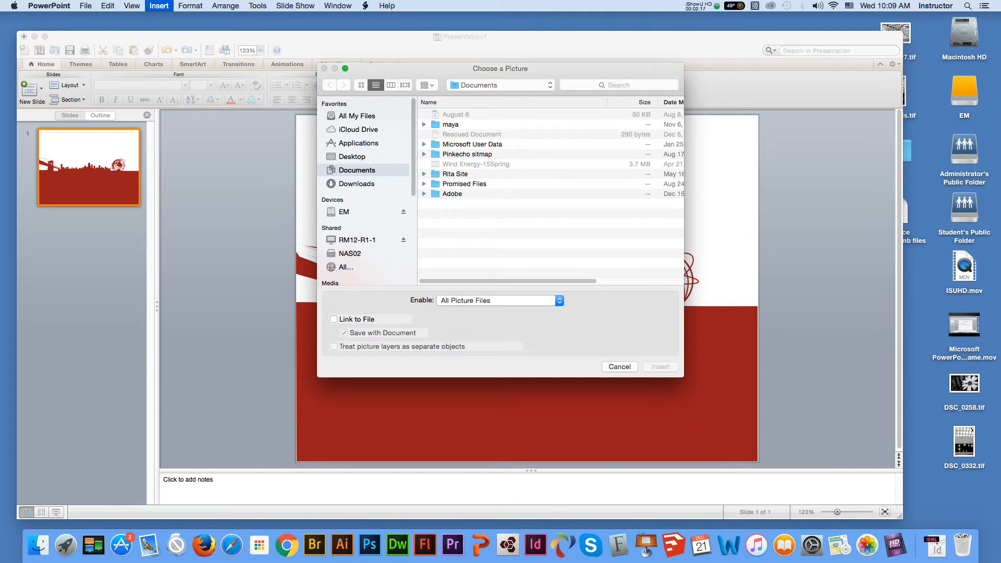
{"action": "scroll", "coordinate": [365, 191], "scroll_direction": "down", "scroll_amount": 3}
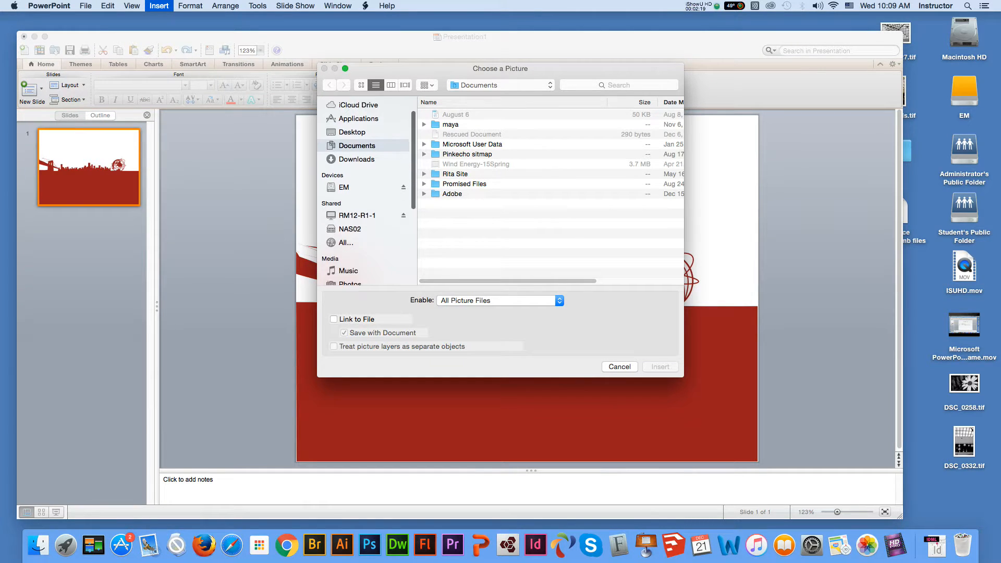
{"action": "left_click", "coordinate": [343, 178]}
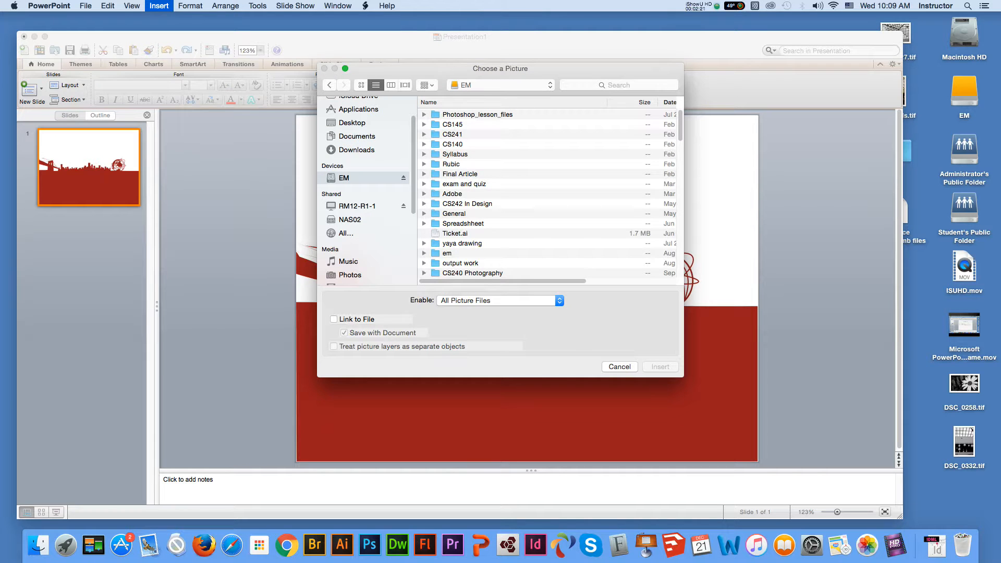
{"action": "scroll", "coordinate": [547, 193], "scroll_direction": "down", "scroll_amount": 15}
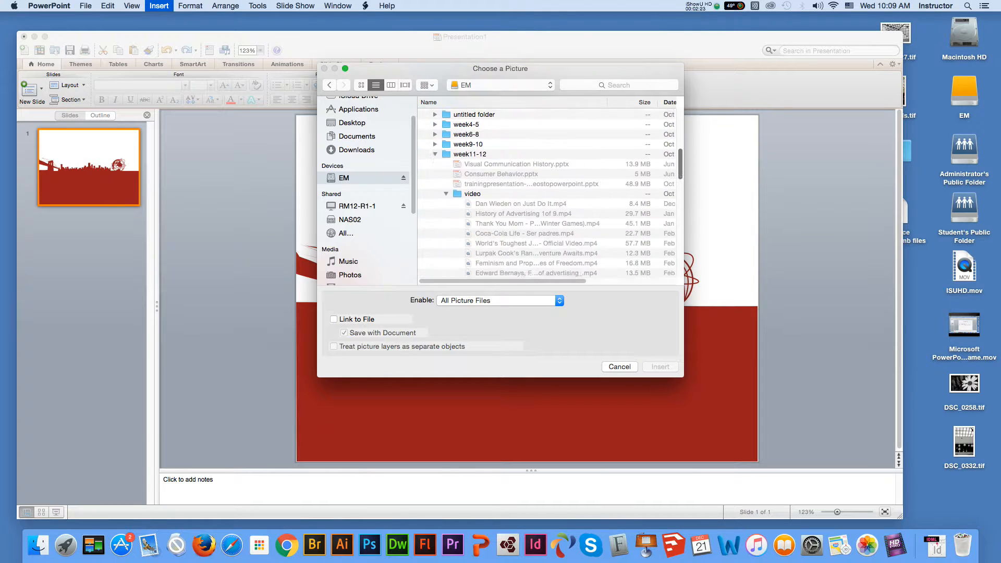
{"action": "scroll", "coordinate": [547, 193], "scroll_direction": "down", "scroll_amount": 8}
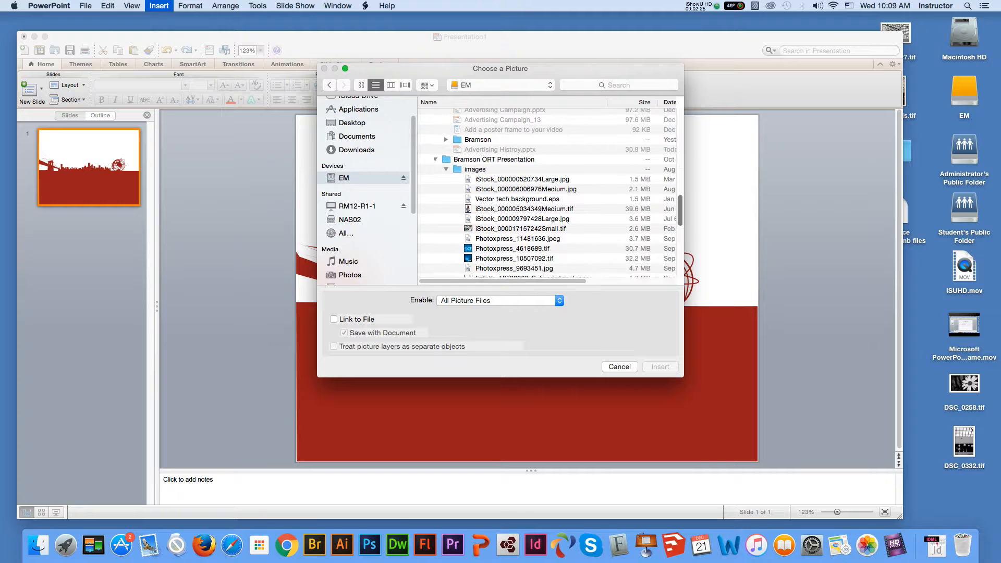
{"action": "scroll", "coordinate": [548, 193], "scroll_direction": "down", "scroll_amount": 2}
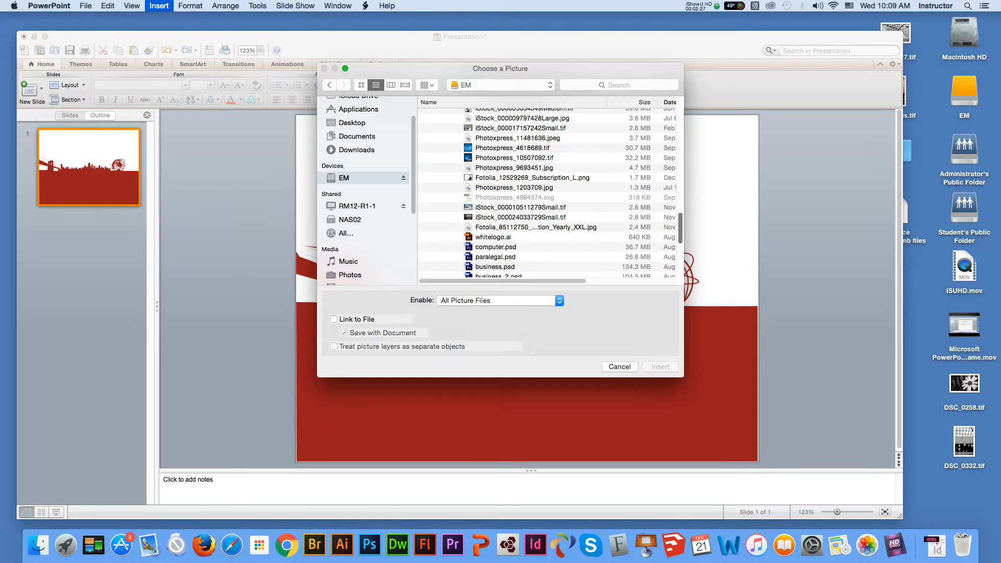
{"action": "scroll", "coordinate": [548, 193], "scroll_direction": "down", "scroll_amount": 1}
{"action": "left_click", "coordinate": [492, 234]}
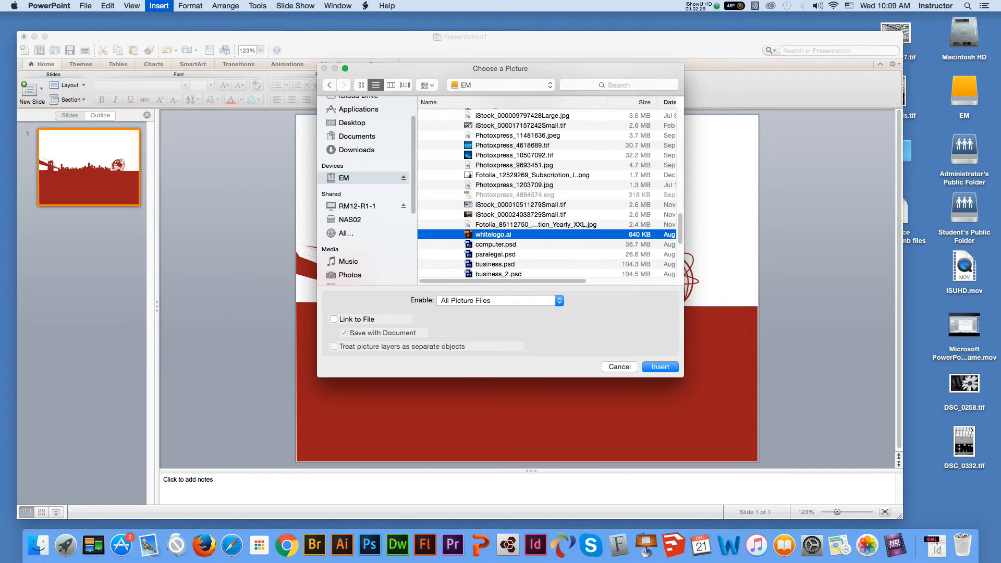
{"action": "key", "text": "Return"}
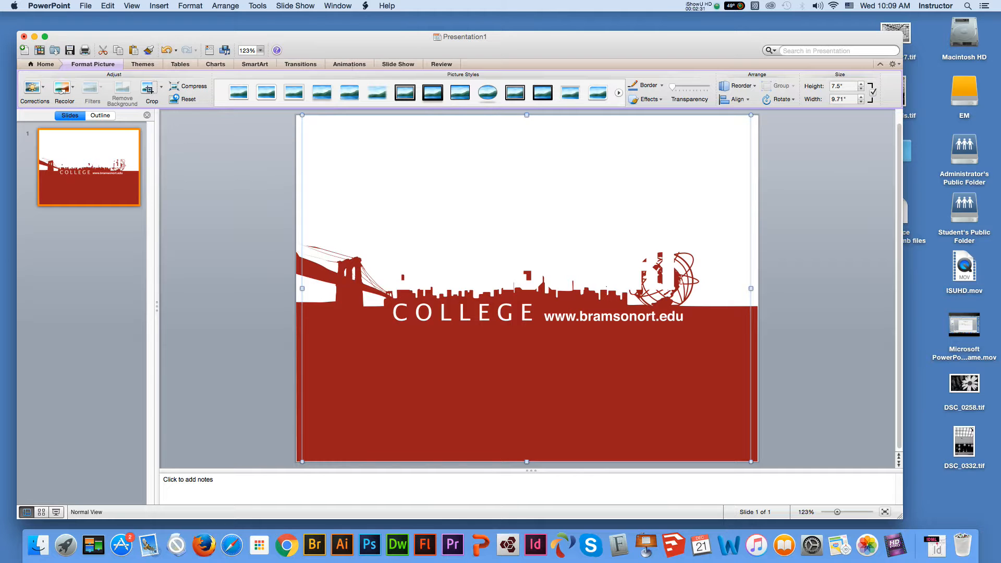
Step: Shrink the white logo picture to about 6.56 inches wide, centre its lettering in the burgundy area below the skyline, and deselect it
{"action": "left_click_drag", "start_coordinate": [527, 320], "coordinate": [527, 345]}
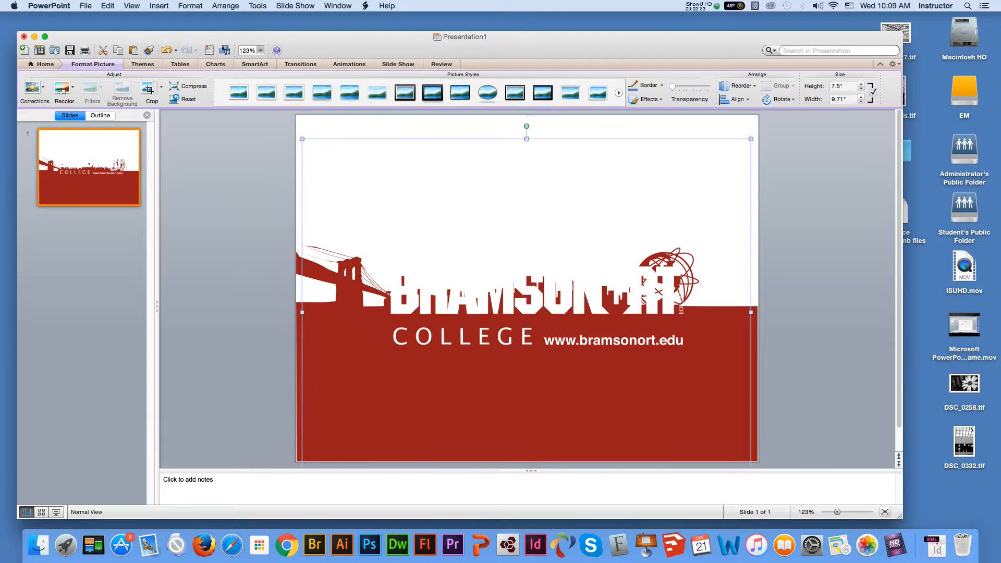
{"action": "left_click_drag", "start_coordinate": [302, 139], "coordinate": [459, 261]}
{"action": "left_click_drag", "start_coordinate": [633, 370], "coordinate": [550, 379]}
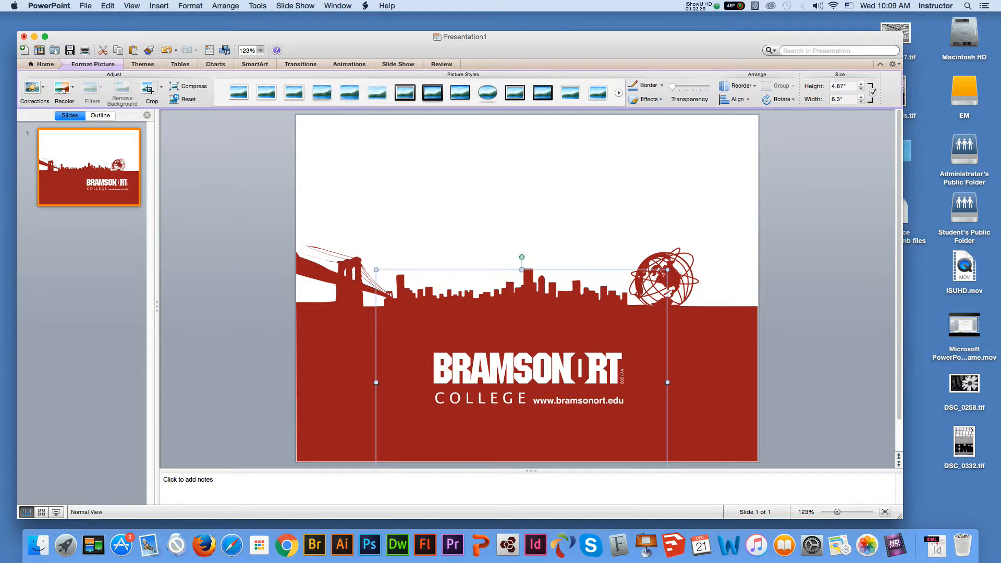
{"action": "left_click_drag", "start_coordinate": [668, 269], "coordinate": [680, 260]}
{"action": "left_click_drag", "start_coordinate": [376, 260], "coordinate": [358, 247]}
{"action": "key", "text": "Escape"}
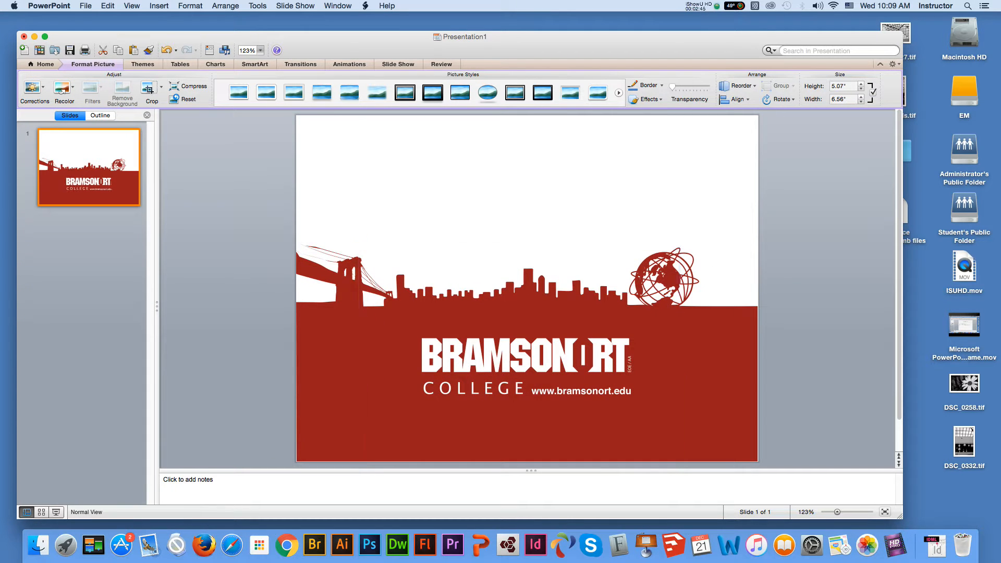
{"action": "left_click", "coordinate": [720, 365]}
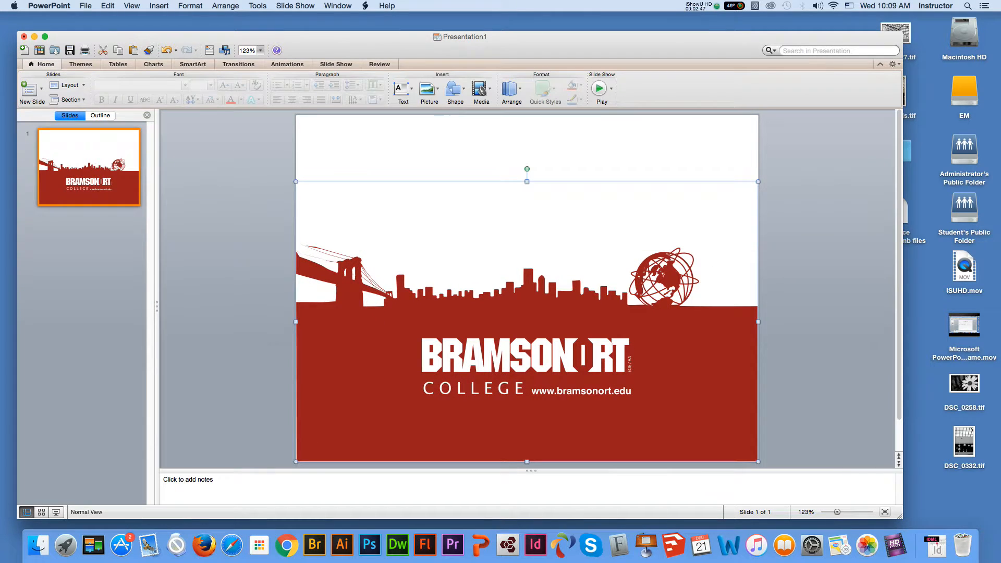
{"action": "key", "text": "Escape"}
Step: Add a second slide after the title slide and delete its text and title placeholders
{"action": "left_click", "coordinate": [107, 240]}
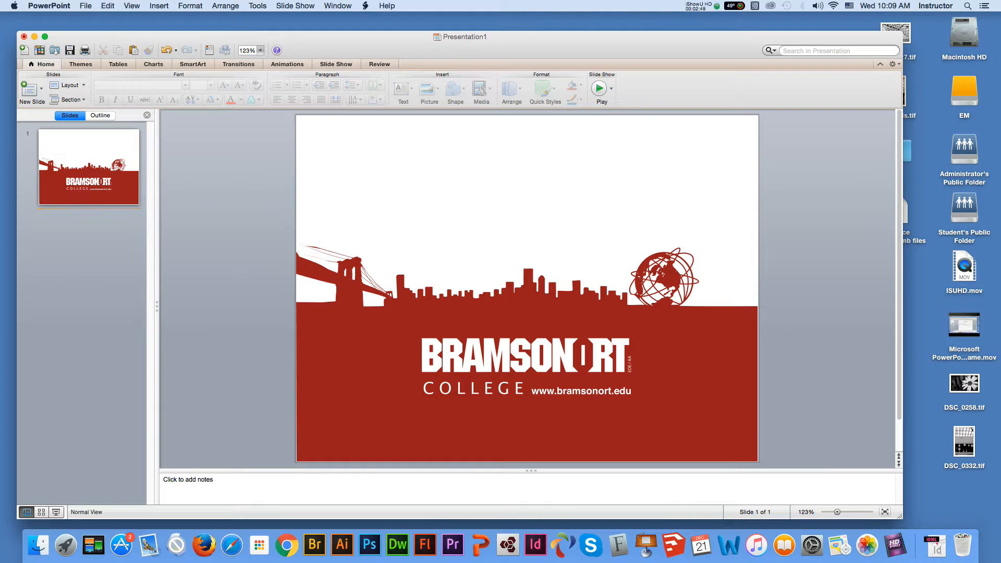
{"action": "right_click", "coordinate": [108, 241]}
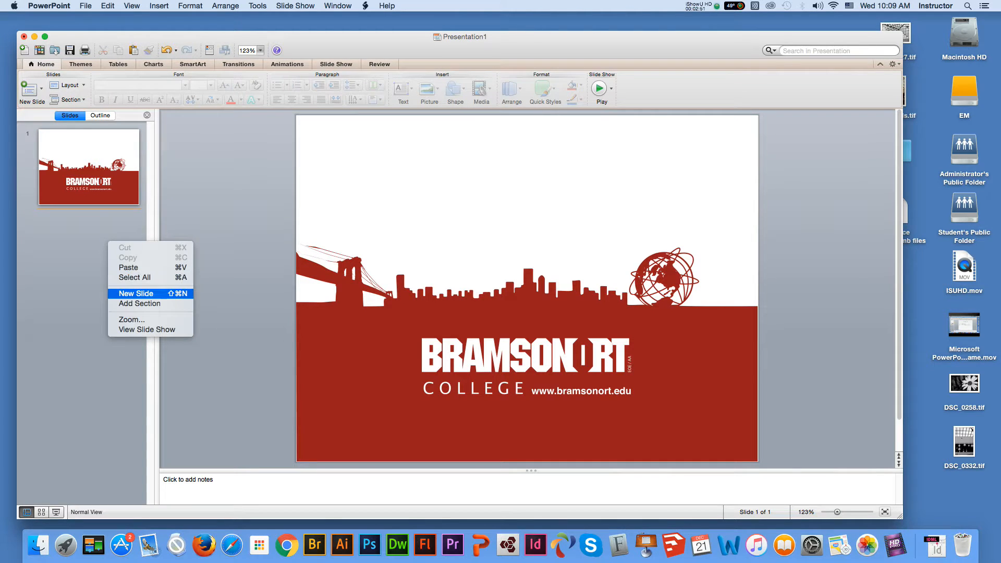
{"action": "left_click", "coordinate": [135, 294]}
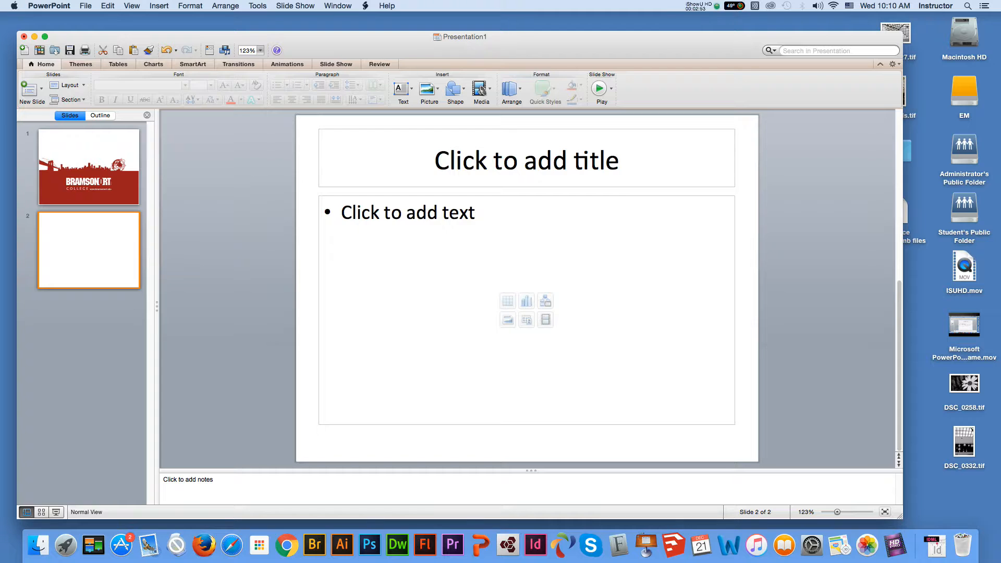
{"action": "left_click", "coordinate": [407, 196]}
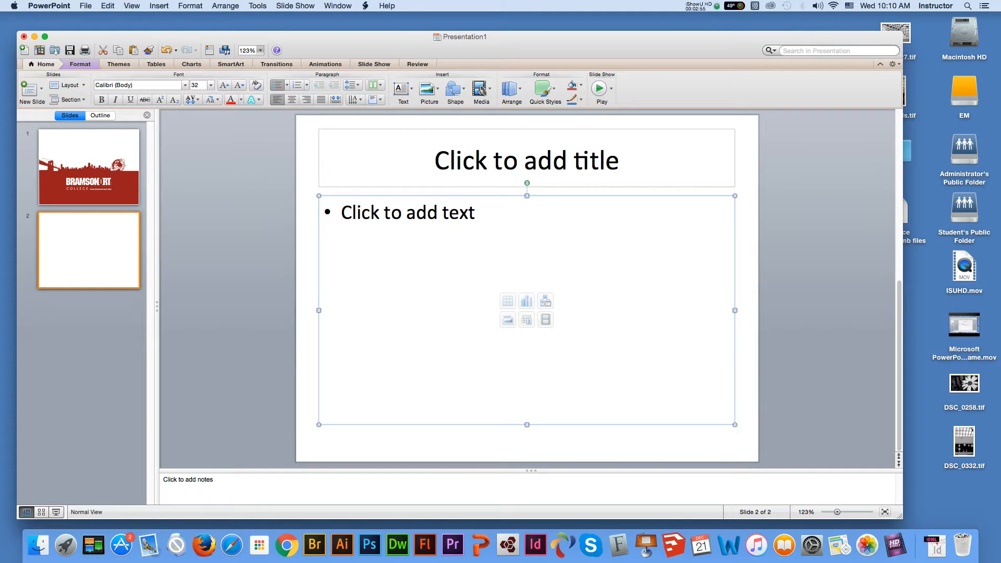
{"action": "key", "text": "Delete"}
{"action": "left_click", "coordinate": [527, 159]}
{"action": "key", "text": "Escape"}
{"action": "key", "text": "Delete"}
Step: Copy the skyline and logo pictures from slide 1 onto the blank slide 2
{"action": "left_click", "coordinate": [88, 167]}
{"action": "left_click", "coordinate": [519, 365]}
{"action": "key", "text": "Tab"}
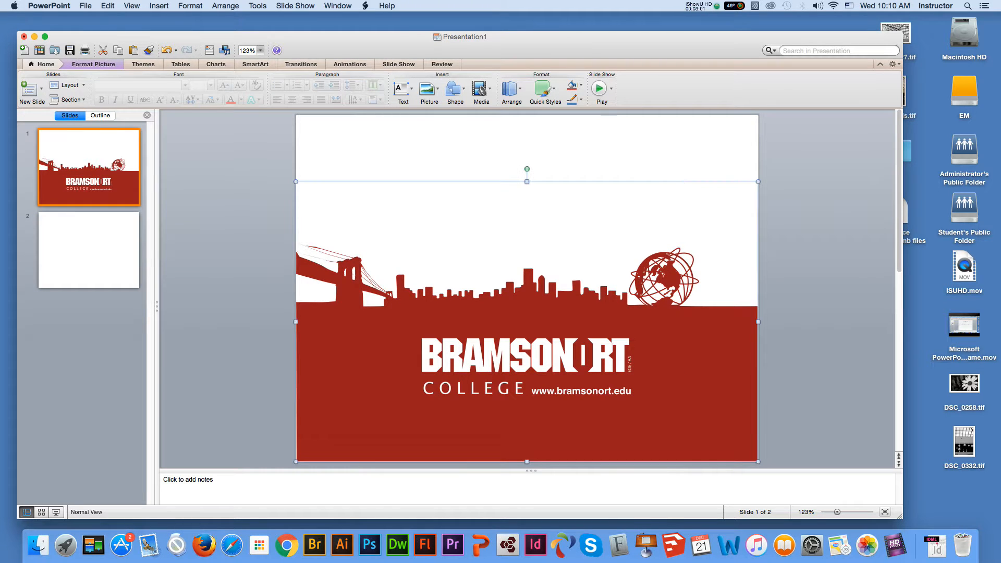
{"action": "key", "text": "super+a"}
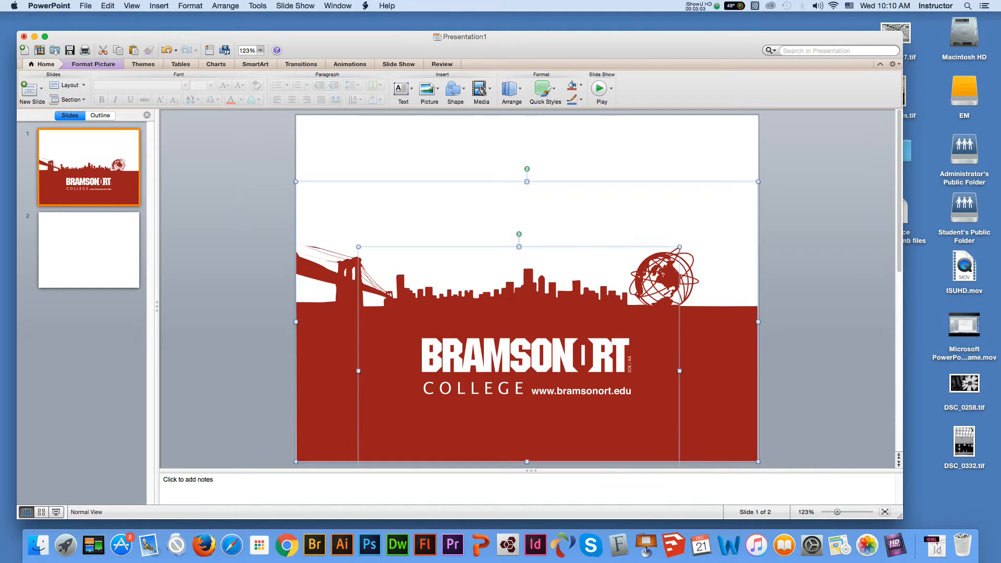
{"action": "left_click", "coordinate": [88, 250]}
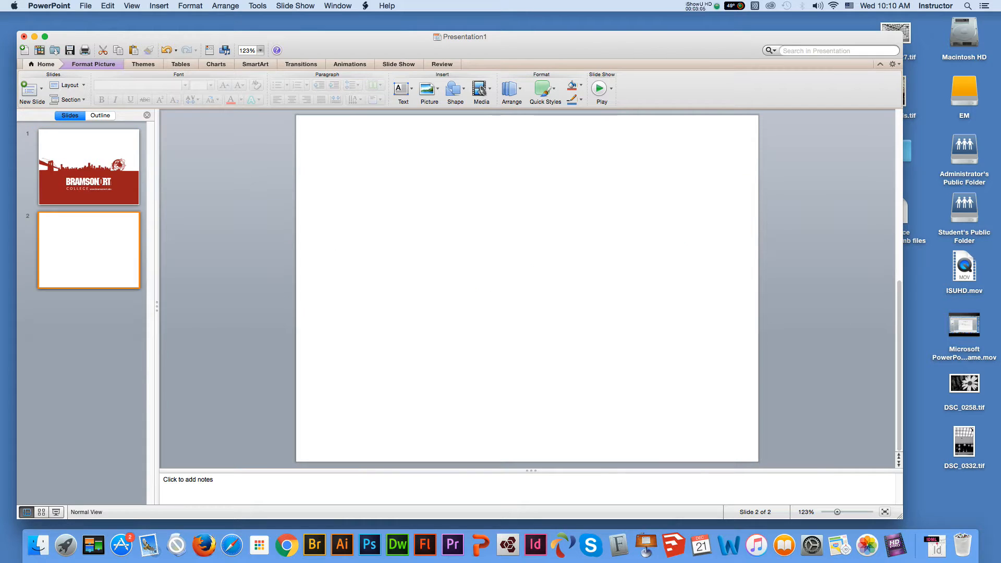
{"action": "key", "text": "super+v"}
Step: Recolor the skyline picture on slide 2 with the light purple variation and deselect it
{"action": "key", "text": "Escape"}
{"action": "key", "text": "Tab"}
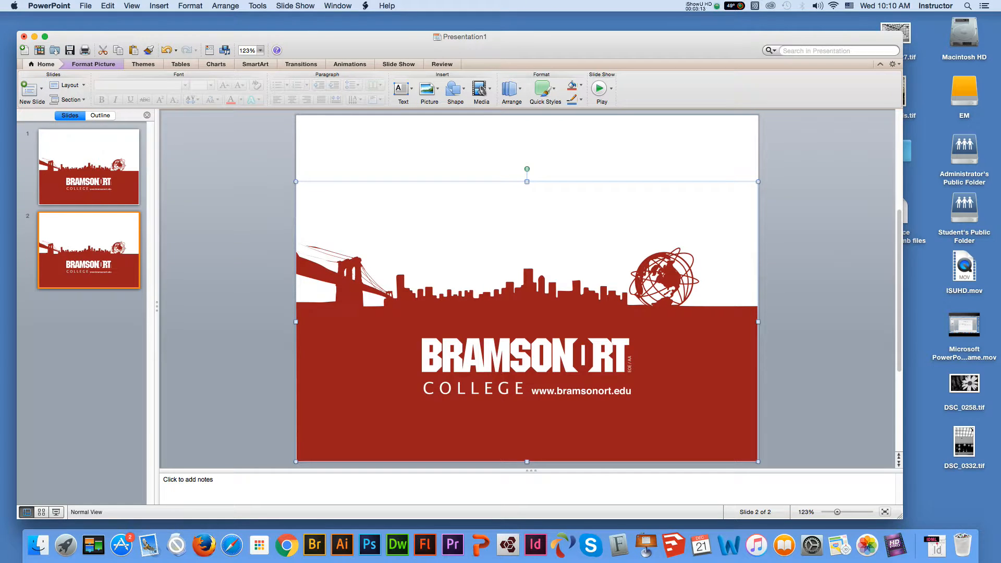
{"action": "left_click", "coordinate": [93, 63]}
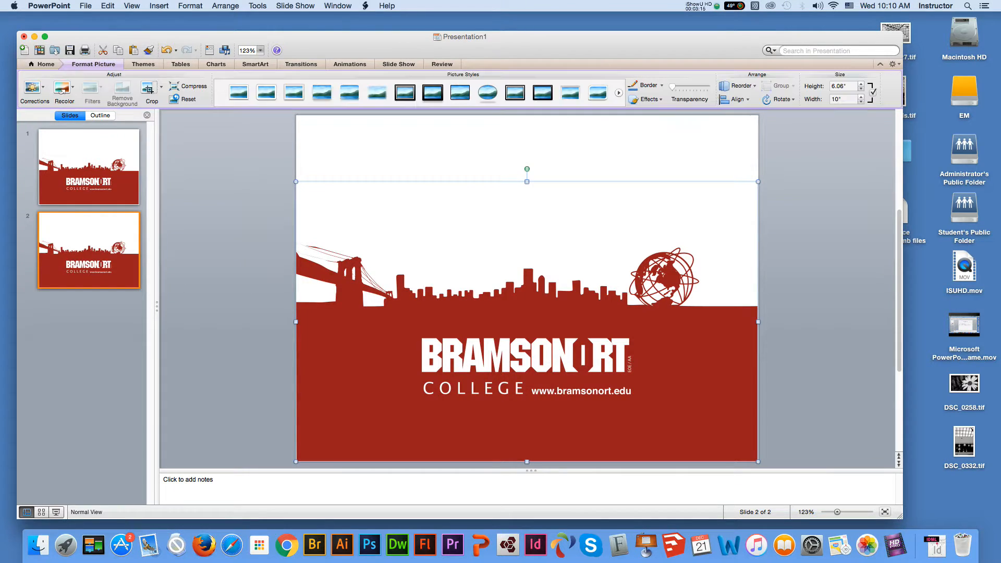
{"action": "left_click", "coordinate": [61, 88]}
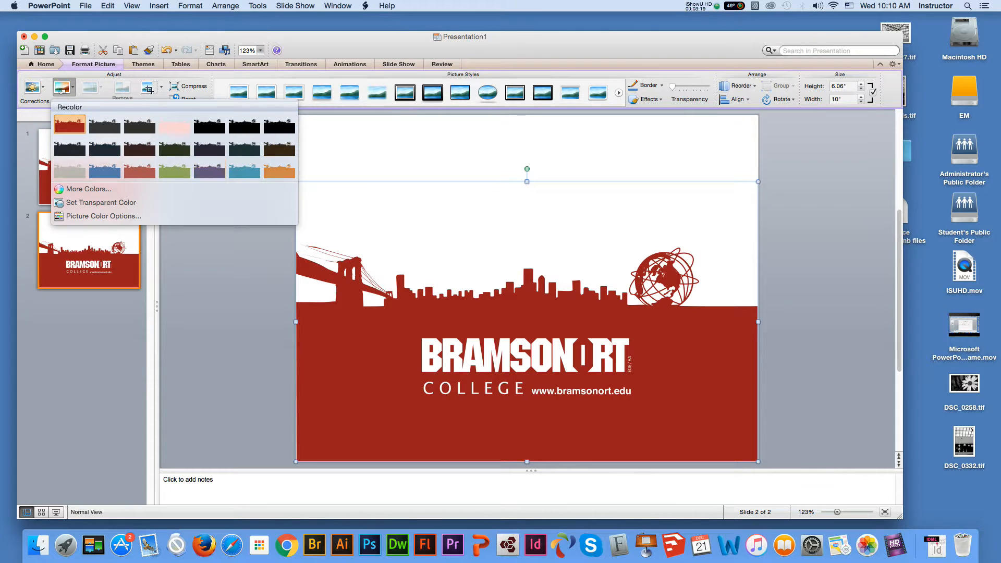
{"action": "left_click", "coordinate": [209, 171]}
{"action": "key", "text": "Escape"}
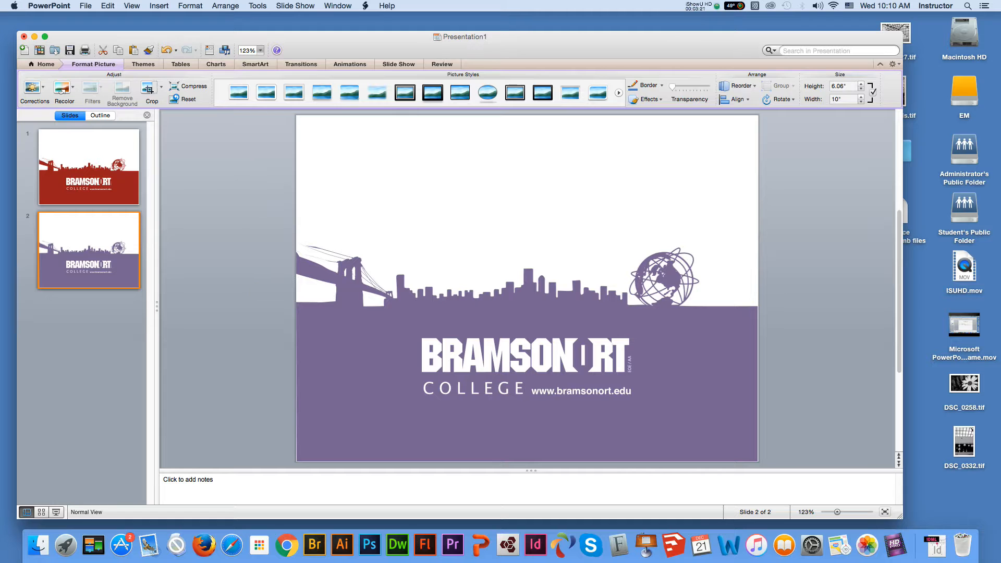
Step: Try scaling down the purple skyline picture on slide 2, then undo the resizing
{"action": "left_click", "coordinate": [88, 290]}
{"action": "left_click", "coordinate": [526, 322]}
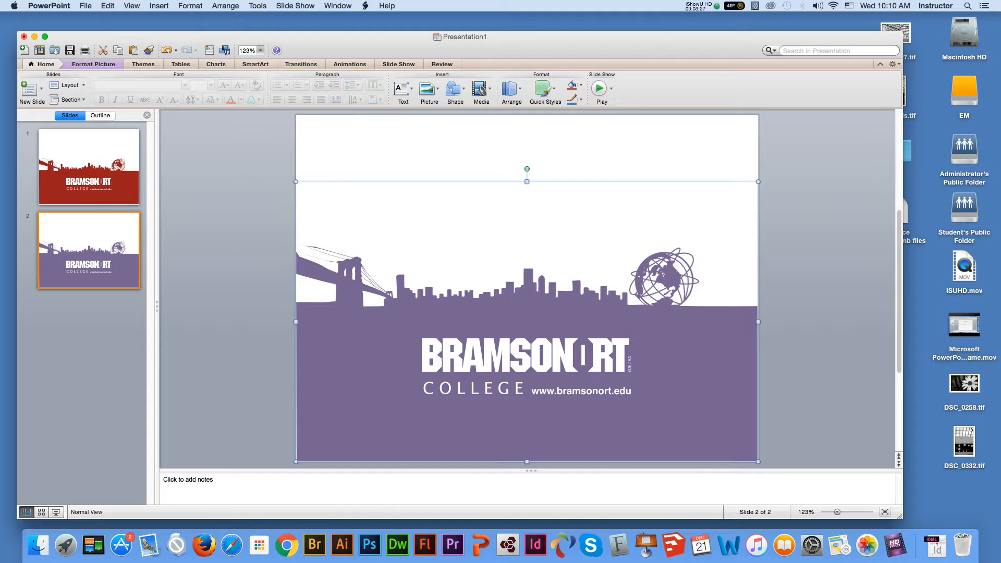
{"action": "key", "text": "shift+Down"}
{"action": "key", "text": "shift+Down"}
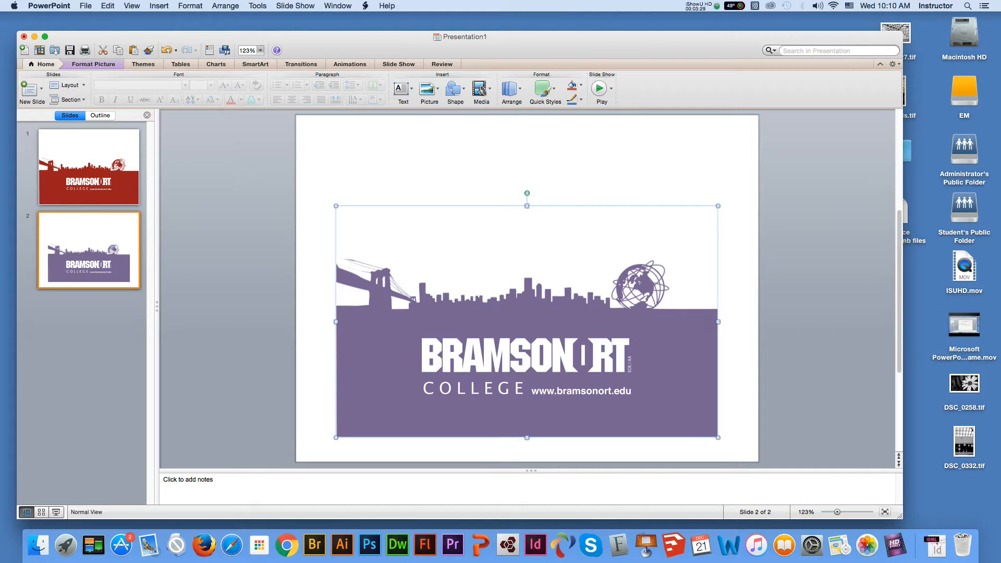
{"action": "key", "text": "ctrl+z"}
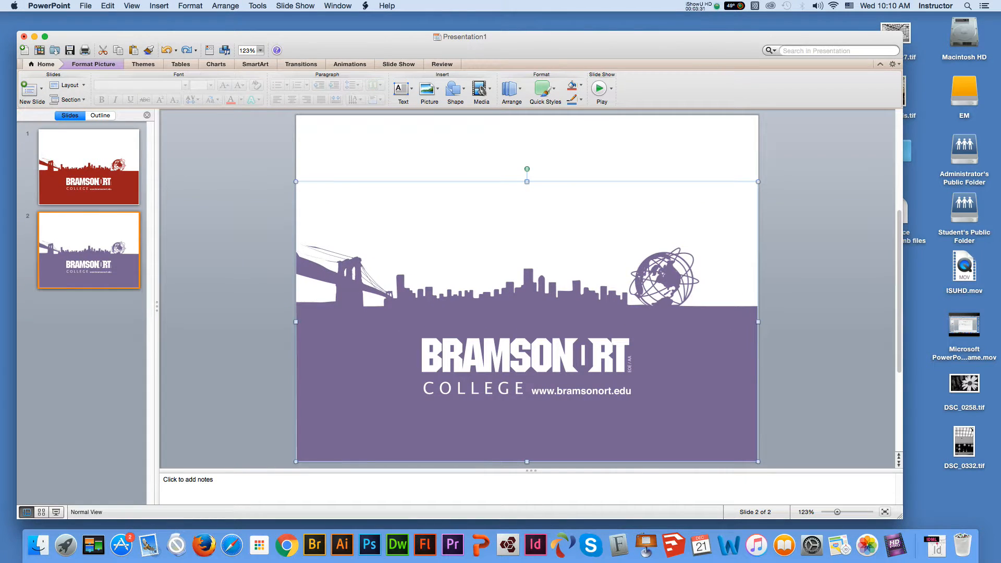
{"action": "left_click", "coordinate": [93, 64]}
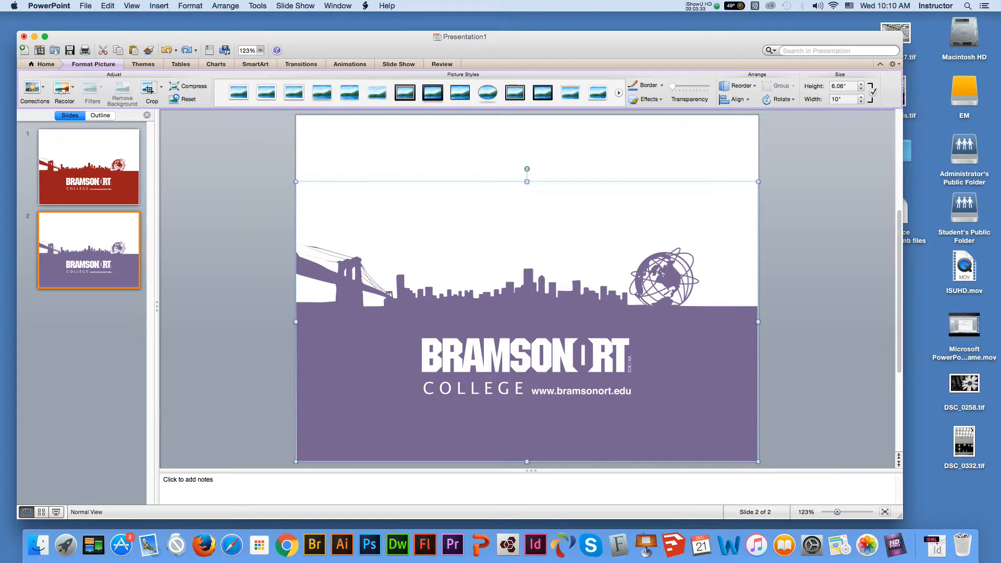
{"action": "left_click", "coordinate": [62, 89]}
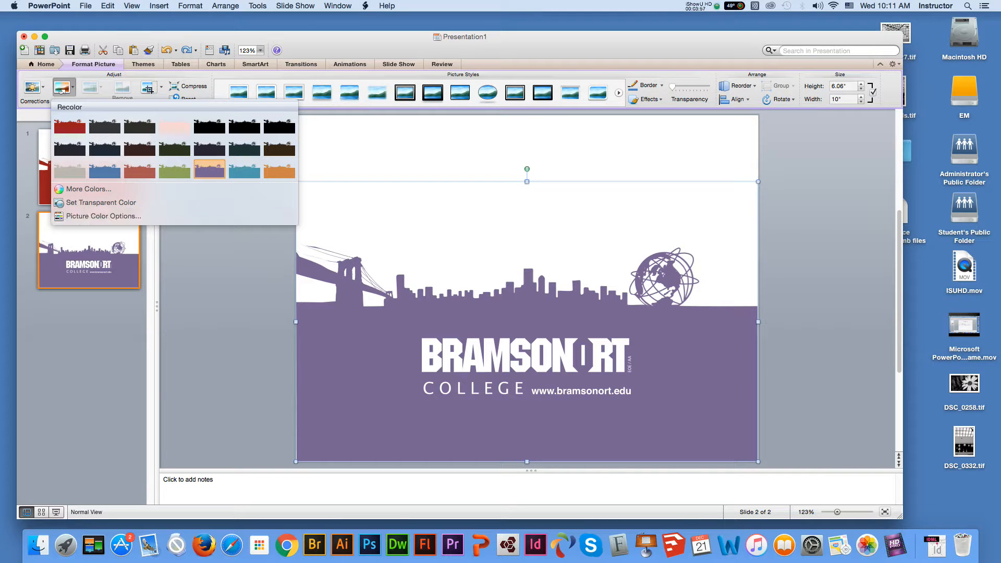
{"action": "left_click", "coordinate": [62, 89]}
Step: Add a third slide after the purple slide and delete its text and title placeholders
{"action": "right_click", "coordinate": [63, 313]}
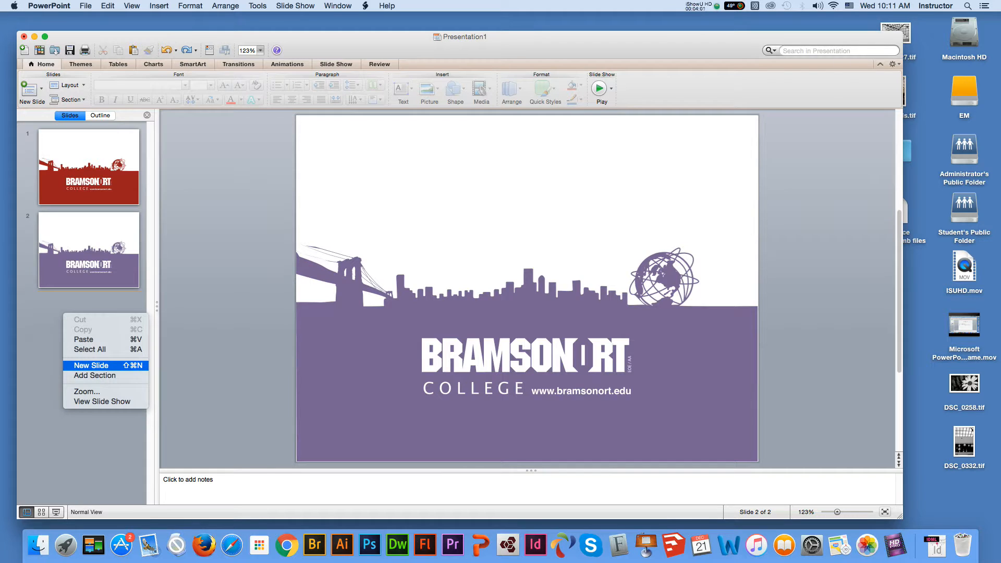
{"action": "left_click", "coordinate": [91, 365]}
{"action": "left_click", "coordinate": [342, 212]}
{"action": "key", "text": "Escape"}
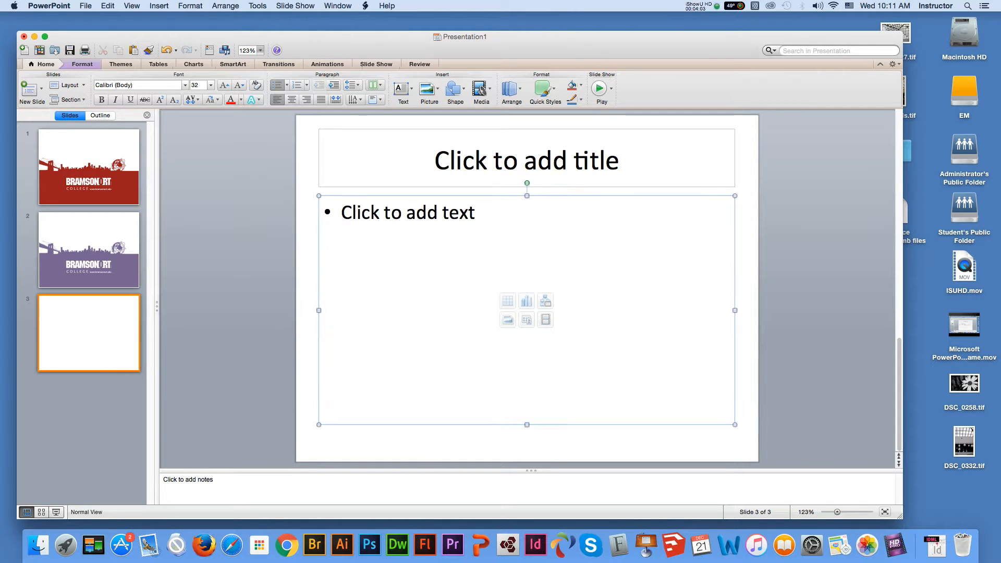
{"action": "key", "text": "Delete"}
{"action": "key", "text": "Tab"}
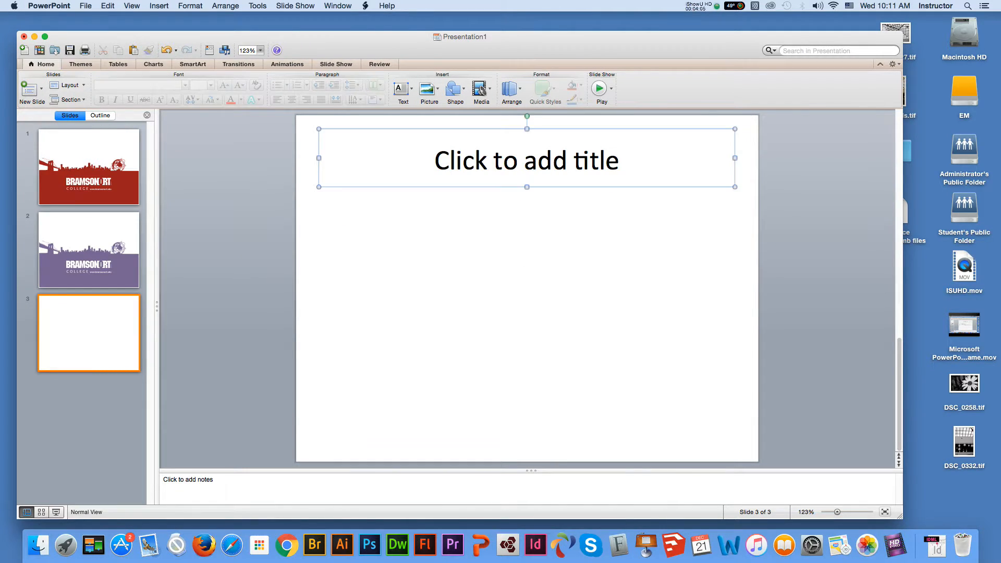
{"action": "key", "text": "Delete"}
{"action": "left_click", "coordinate": [159, 5]}
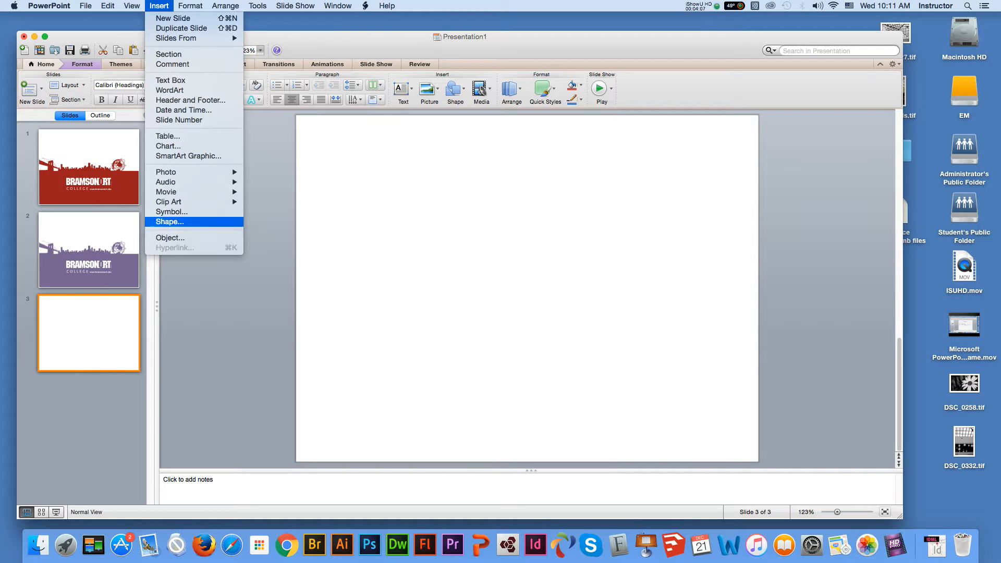
{"action": "mouse_move", "coordinate": [172, 172]}
{"action": "left_click", "coordinate": [285, 182]}
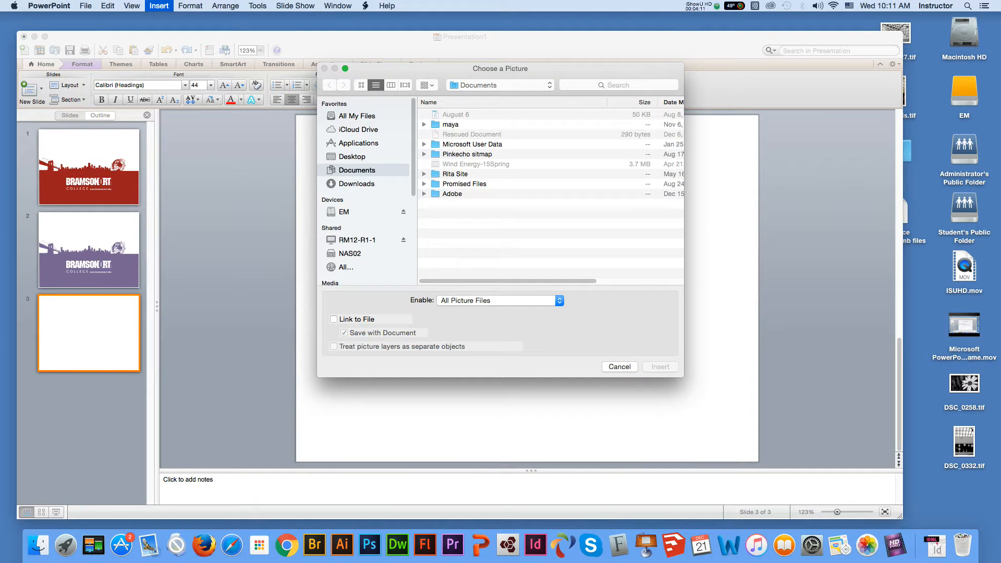
{"action": "left_click", "coordinate": [343, 212]}
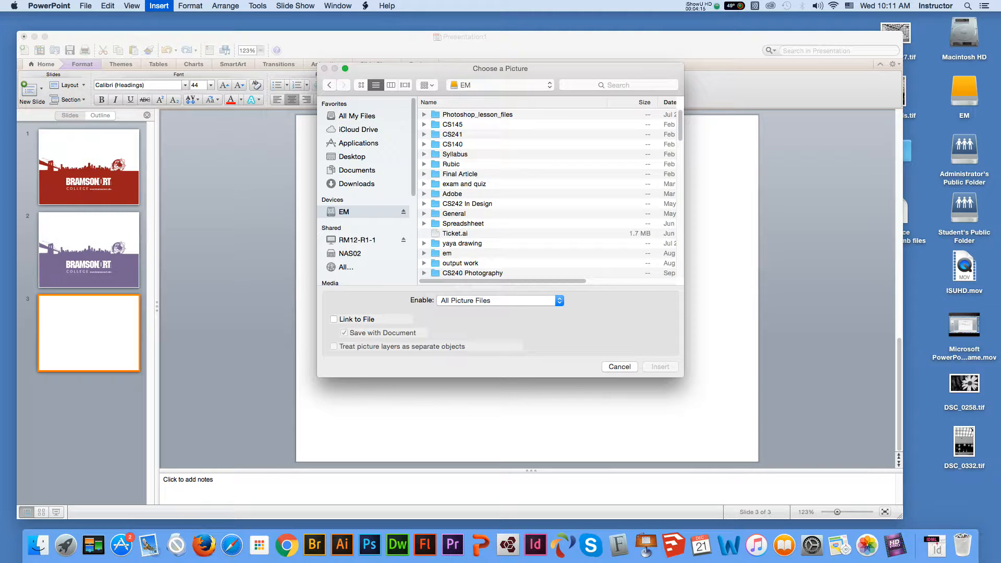
{"action": "scroll", "coordinate": [548, 193], "scroll_direction": "down", "scroll_amount": 10}
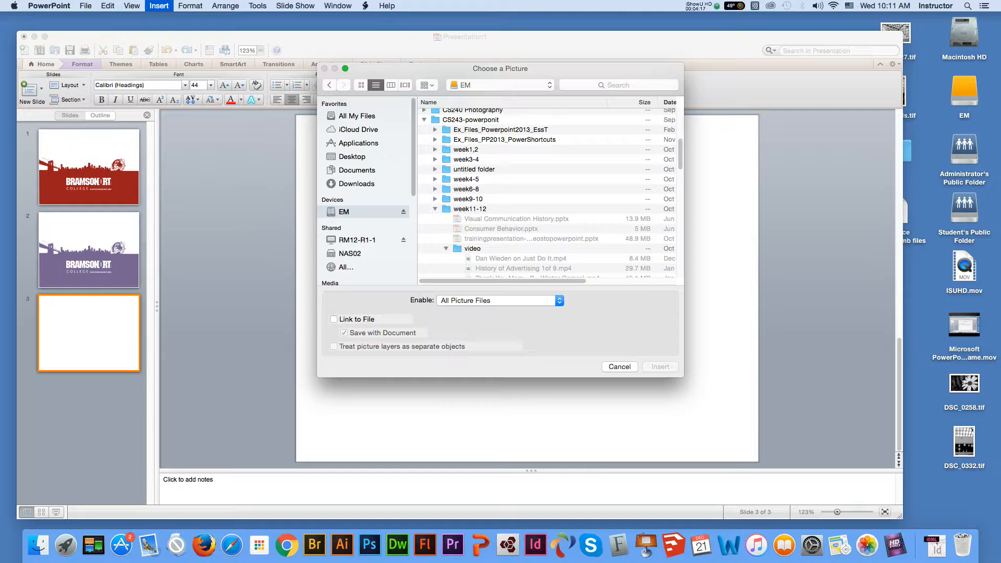
{"action": "scroll", "coordinate": [548, 193], "scroll_direction": "down", "scroll_amount": 10}
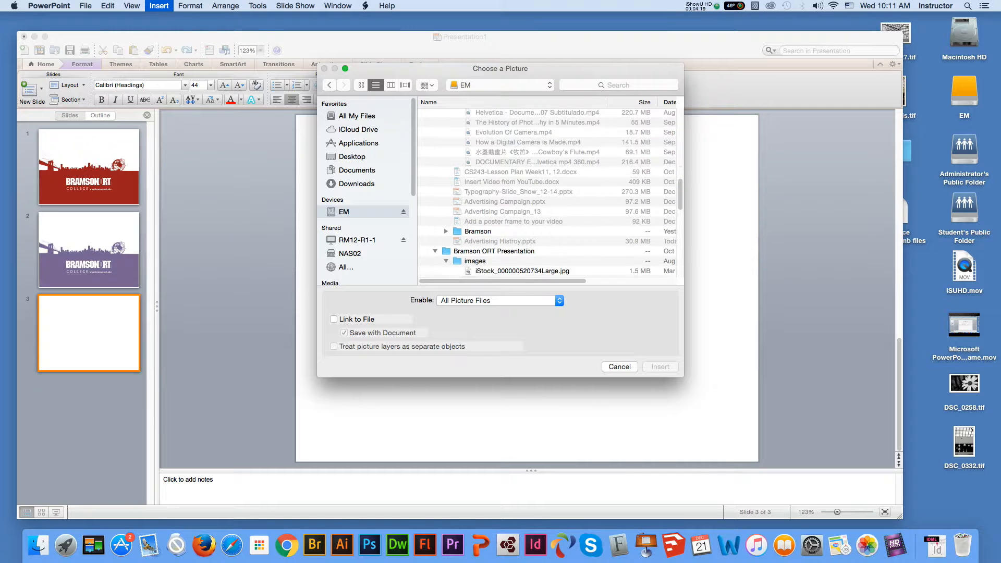
{"action": "scroll", "coordinate": [446, 179], "scroll_direction": "down", "scroll_amount": 3}
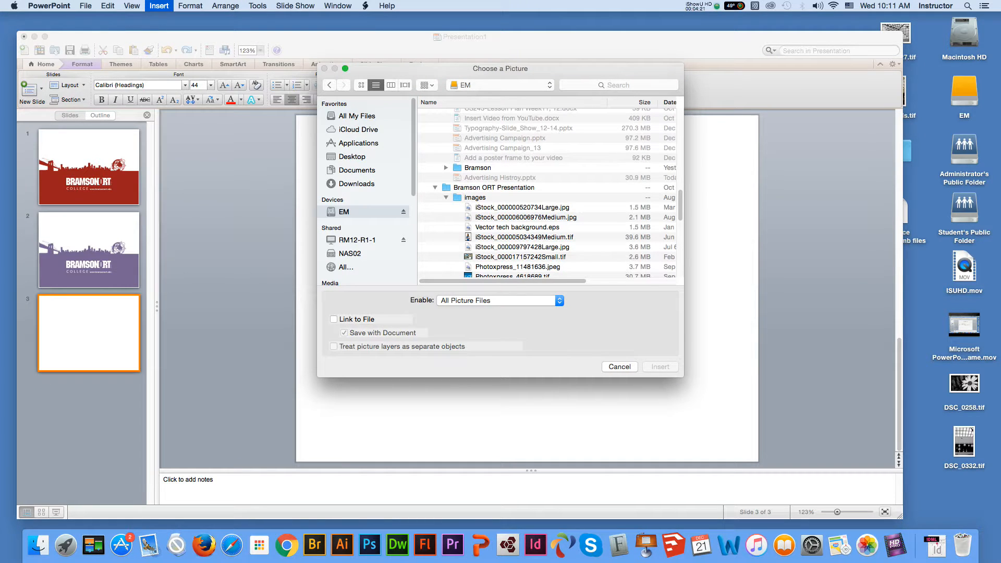
{"action": "left_click", "coordinate": [524, 237]}
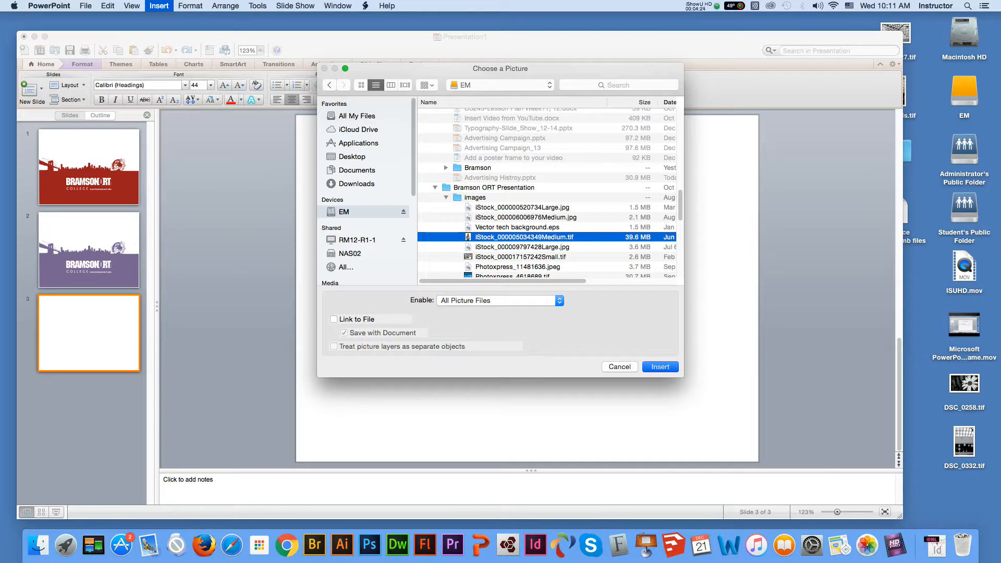
{"action": "key", "text": "Return"}
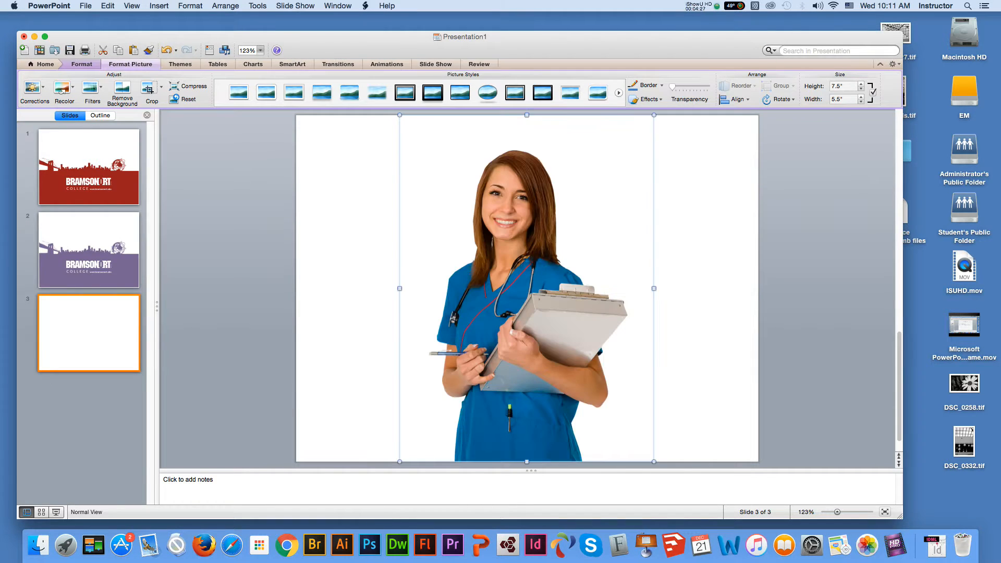
Step: Scale the nurse picture down to about 5.96 by 4.36 inches and move it to the left half of slide 3
{"action": "left_click_drag", "start_coordinate": [400, 115], "coordinate": [452, 181]}
{"action": "left_click_drag", "start_coordinate": [553, 313], "coordinate": [415, 289]}
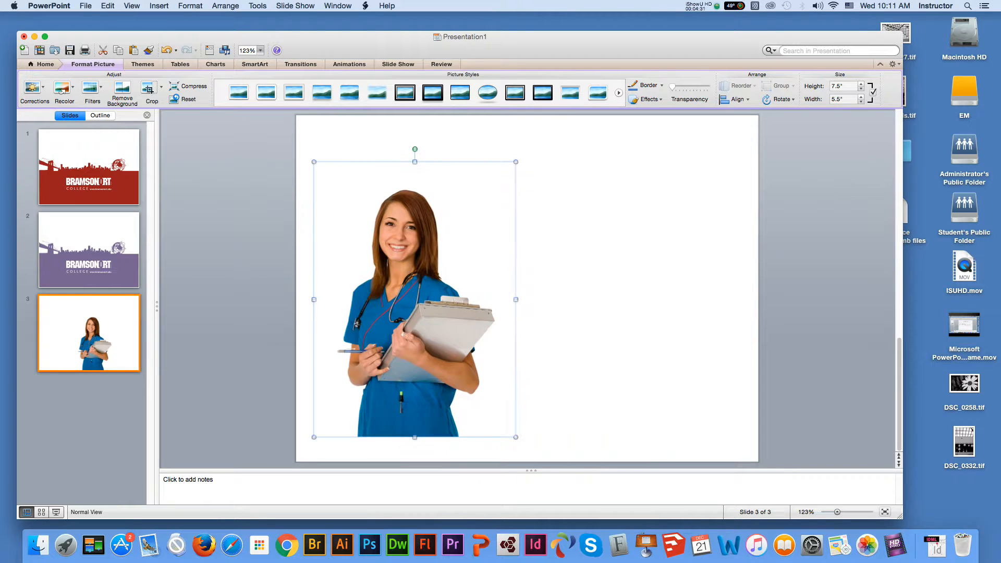
Step: Try green, black-and-white and Accent Color 5 Light recolor variations on the nurse picture, and undo the recoloring
{"action": "left_click", "coordinate": [62, 89]}
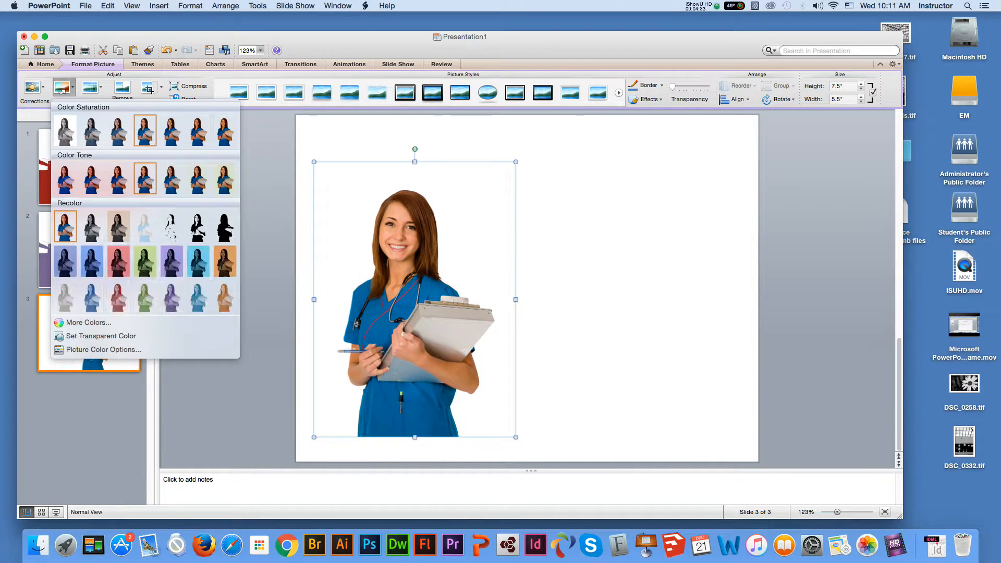
{"action": "left_click", "coordinate": [62, 90]}
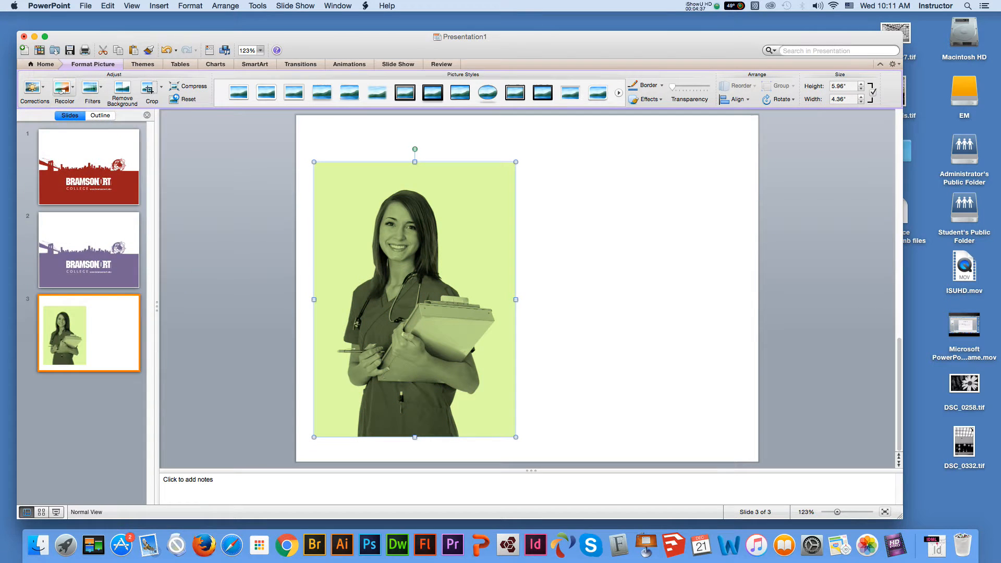
{"action": "left_click", "coordinate": [62, 90]}
{"action": "left_click", "coordinate": [171, 225]}
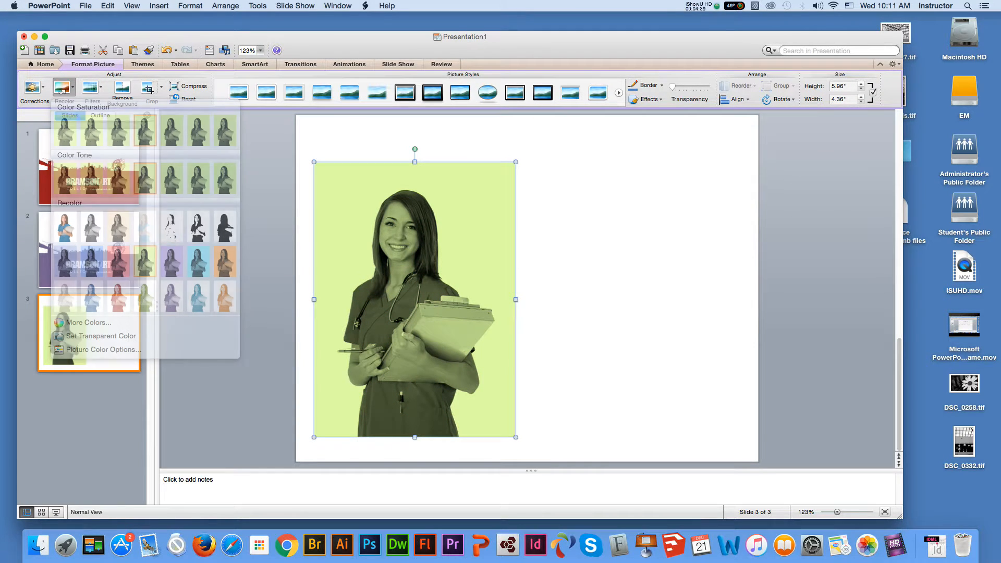
{"action": "left_click", "coordinate": [62, 90]}
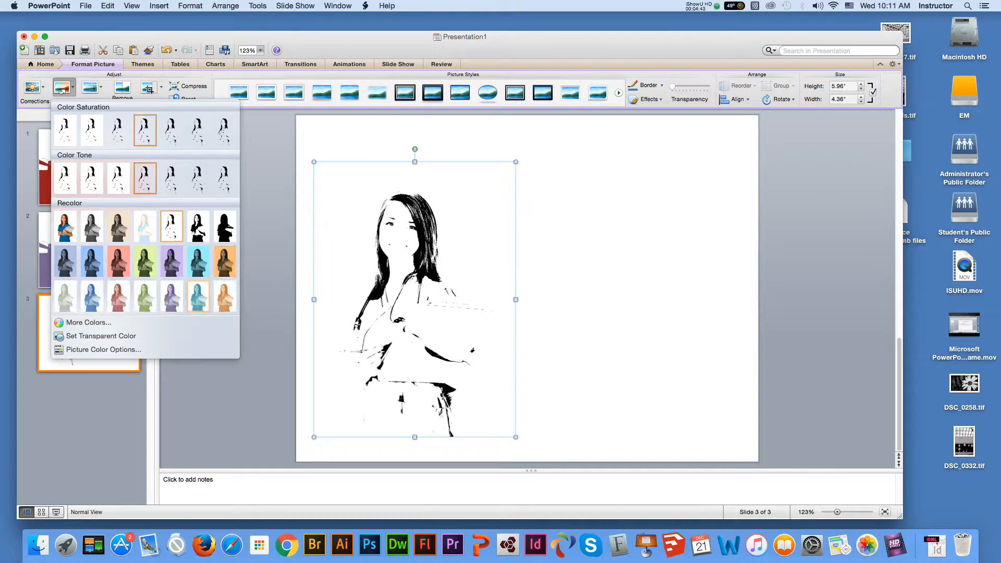
{"action": "left_click", "coordinate": [198, 296]}
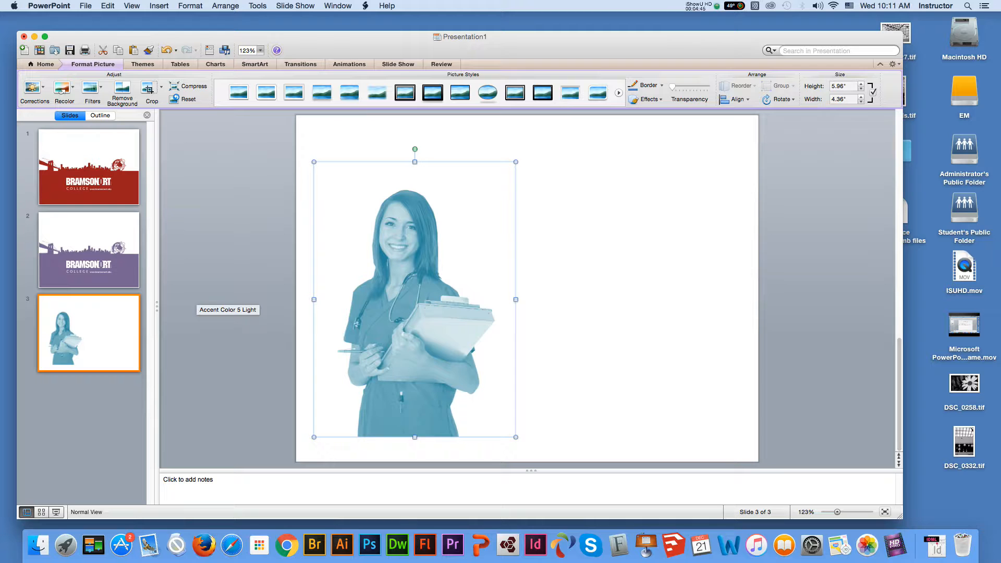
{"action": "left_click", "coordinate": [62, 90]}
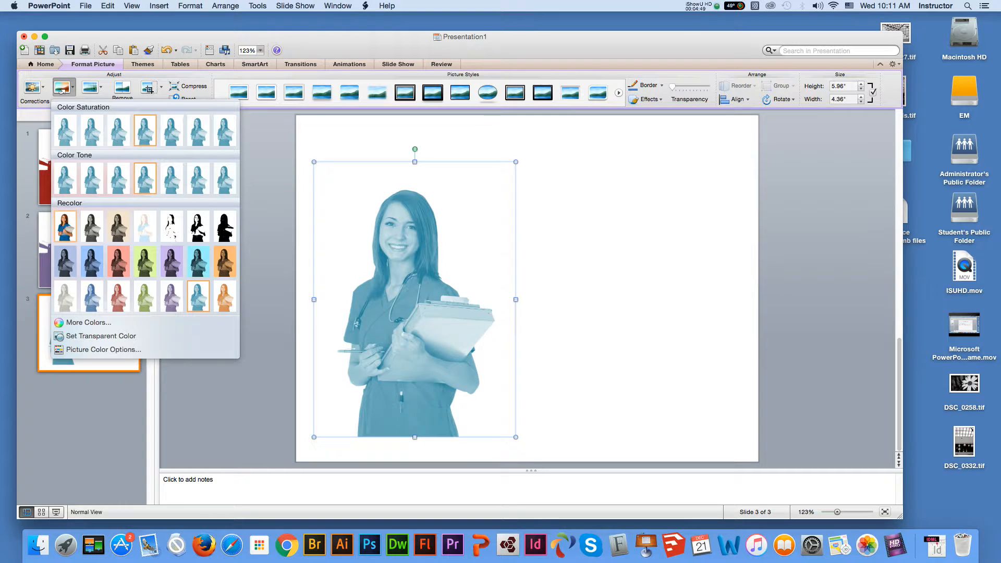
{"action": "key", "text": "super+z"}
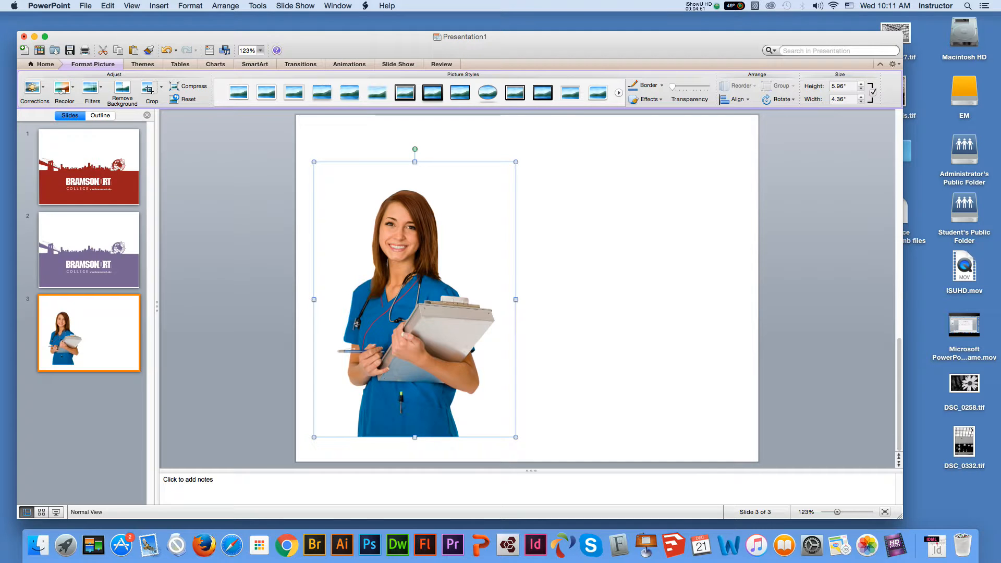
Step: Try an ink-sketch style artistic filter and a custom pink recolor on the nurse picture, and undo both
{"action": "left_click", "coordinate": [90, 88]}
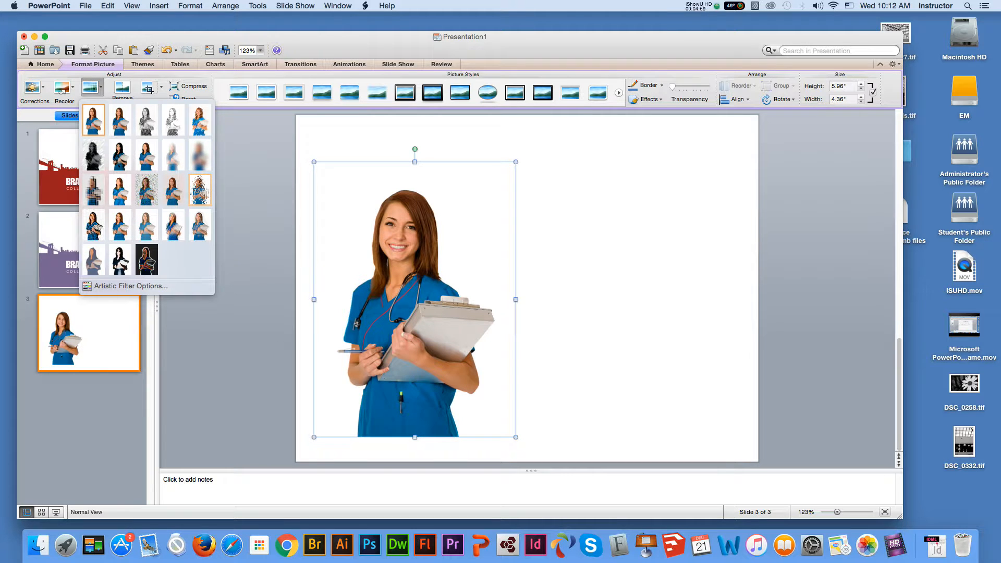
{"action": "left_click", "coordinate": [119, 260]}
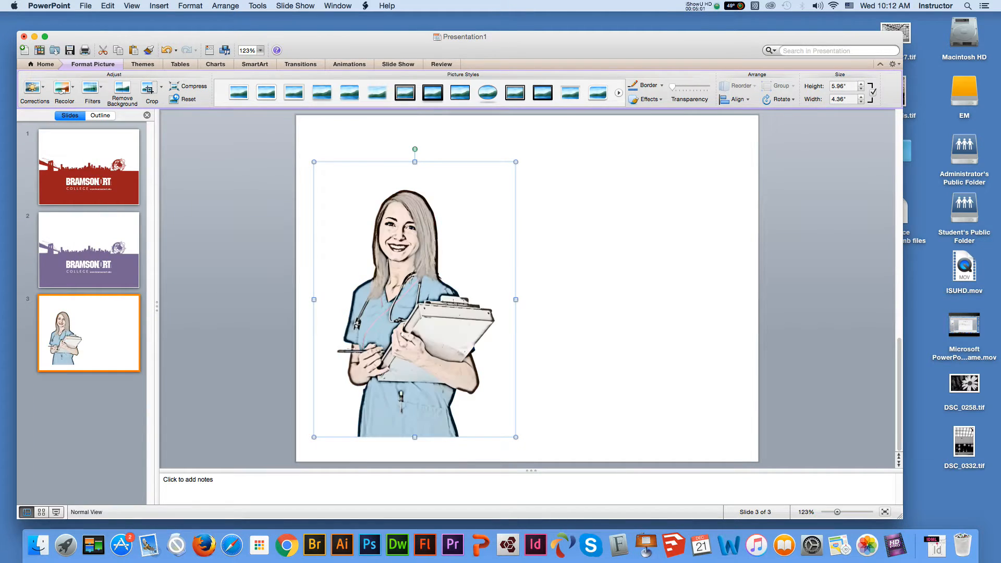
{"action": "left_click", "coordinate": [62, 88]}
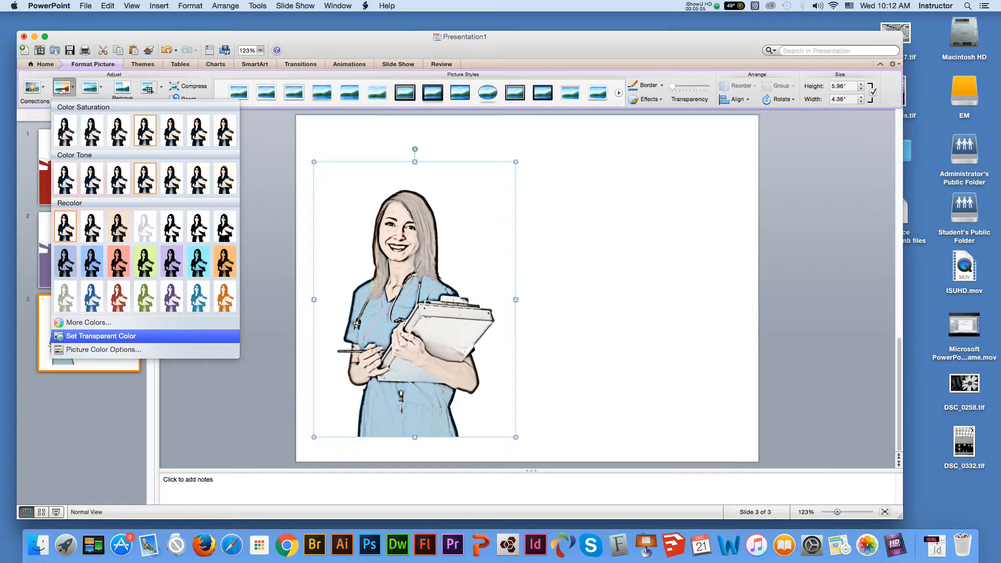
{"action": "left_click", "coordinate": [32, 87]}
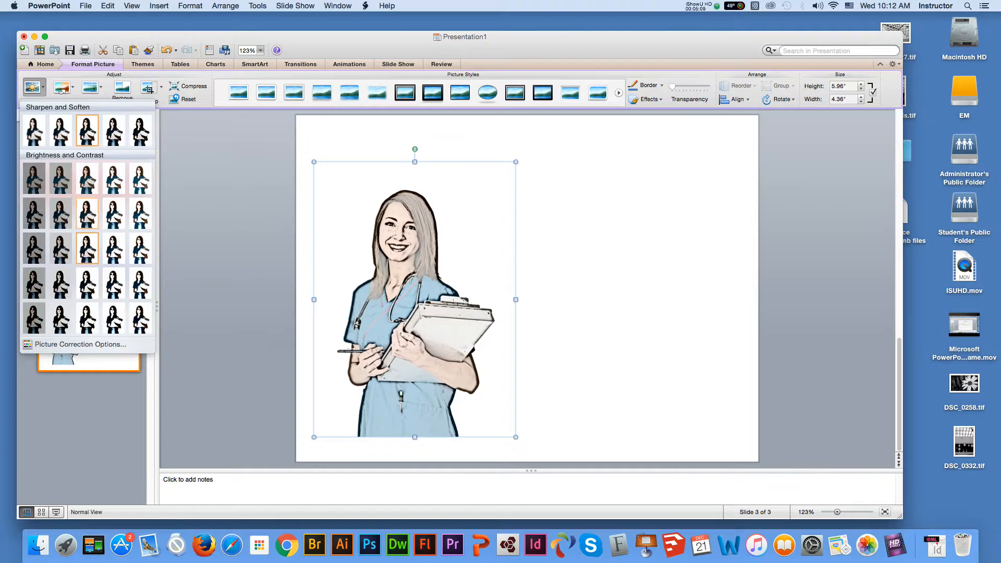
{"action": "left_click", "coordinate": [62, 89]}
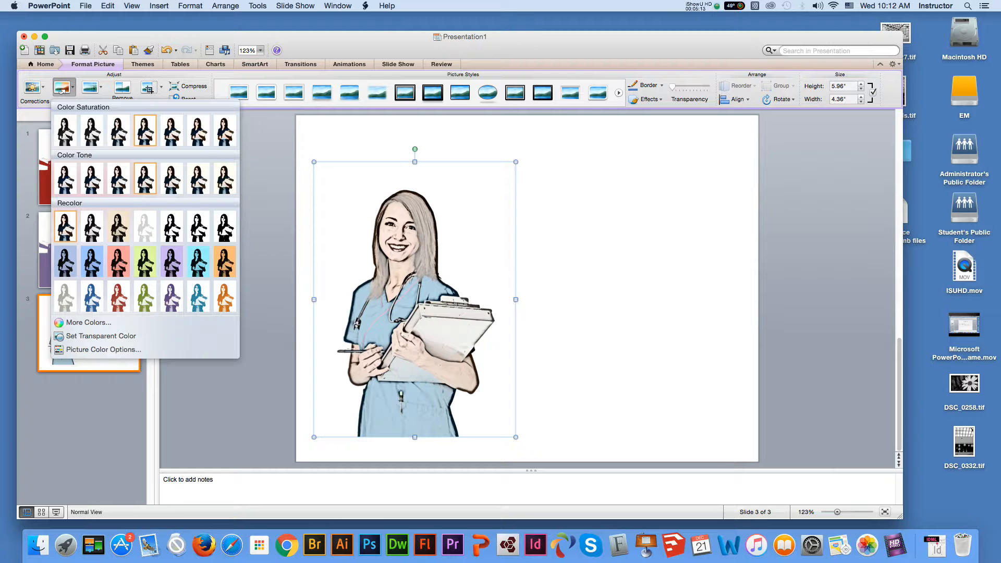
{"action": "left_click", "coordinate": [83, 323]}
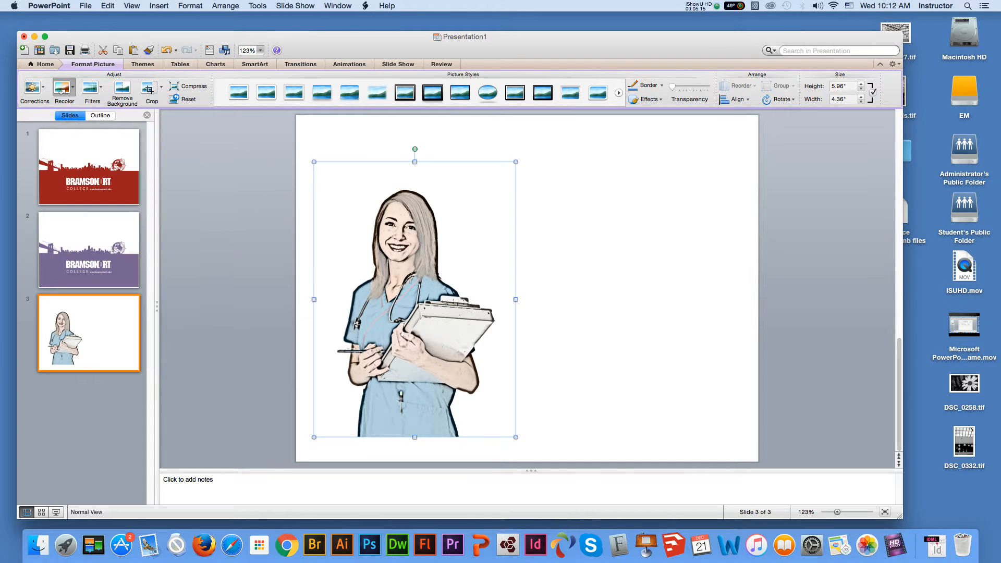
{"action": "left_click_drag", "start_coordinate": [457, 218], "coordinate": [478, 219]}
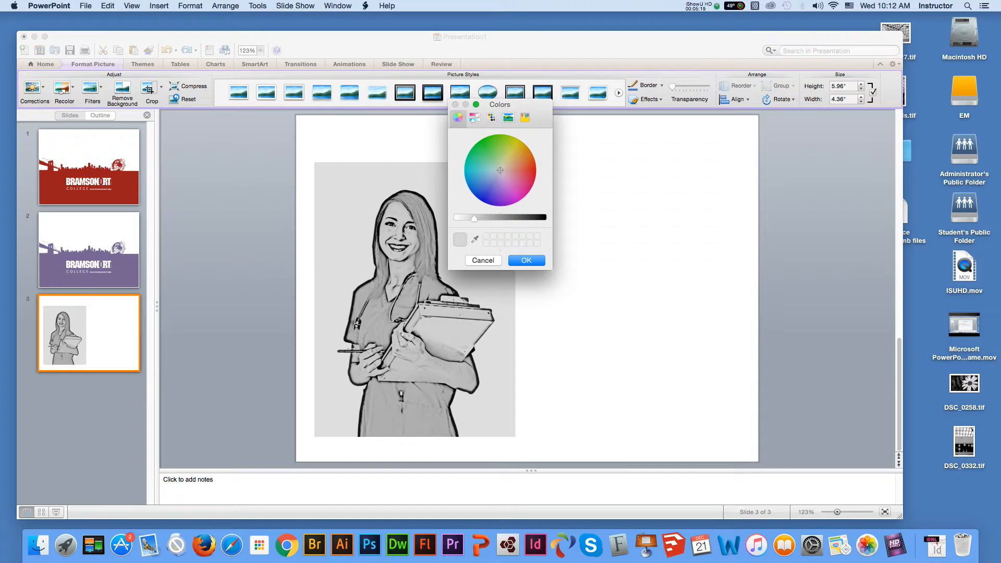
{"action": "left_click", "coordinate": [527, 181]}
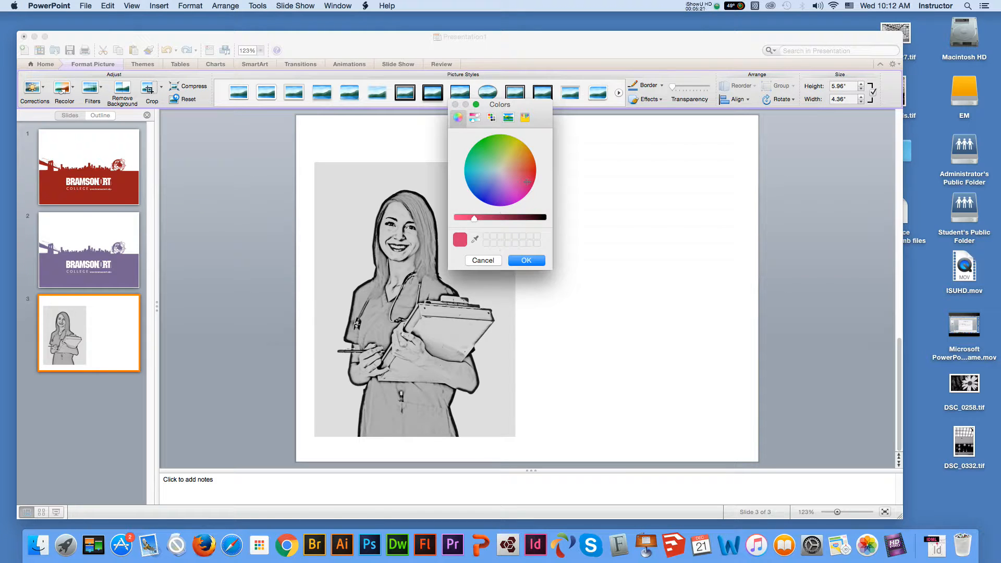
{"action": "key", "text": "Return"}
{"action": "key", "text": "super+z"}
{"action": "key", "text": "super+z"}
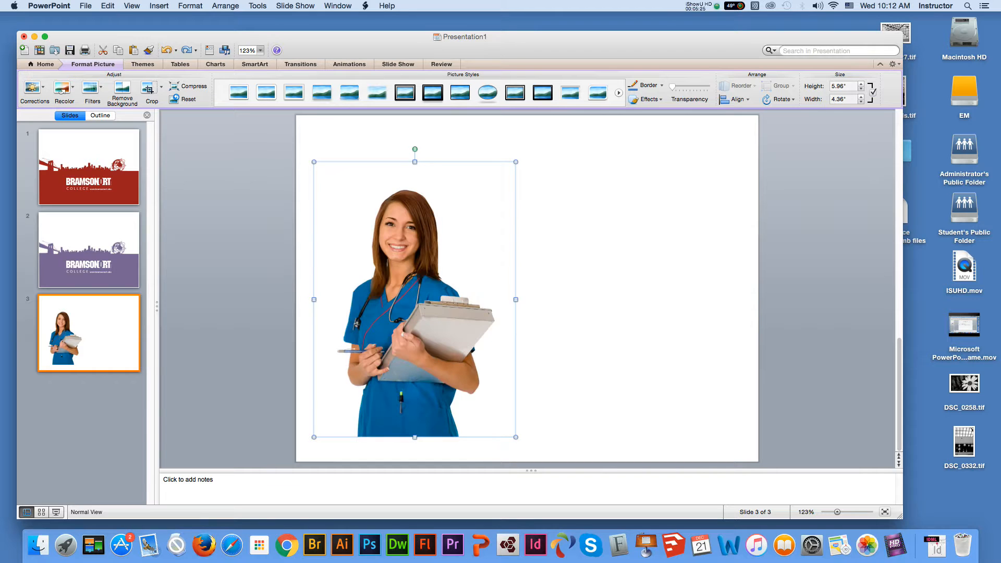
Step: Try the cooler 4700 K color tone on the nurse picture and undo it
{"action": "left_click", "coordinate": [63, 90]}
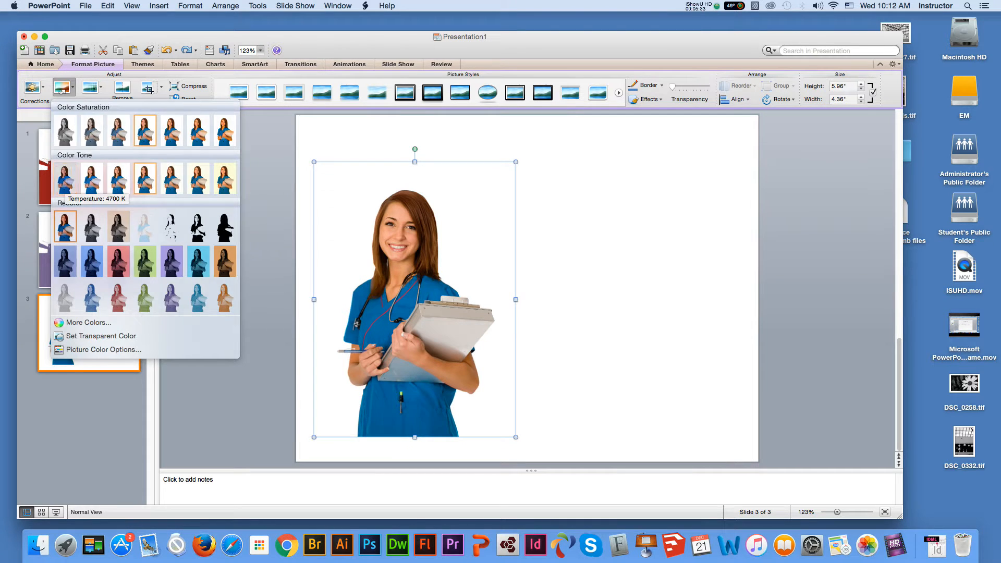
{"action": "left_click", "coordinate": [61, 88]}
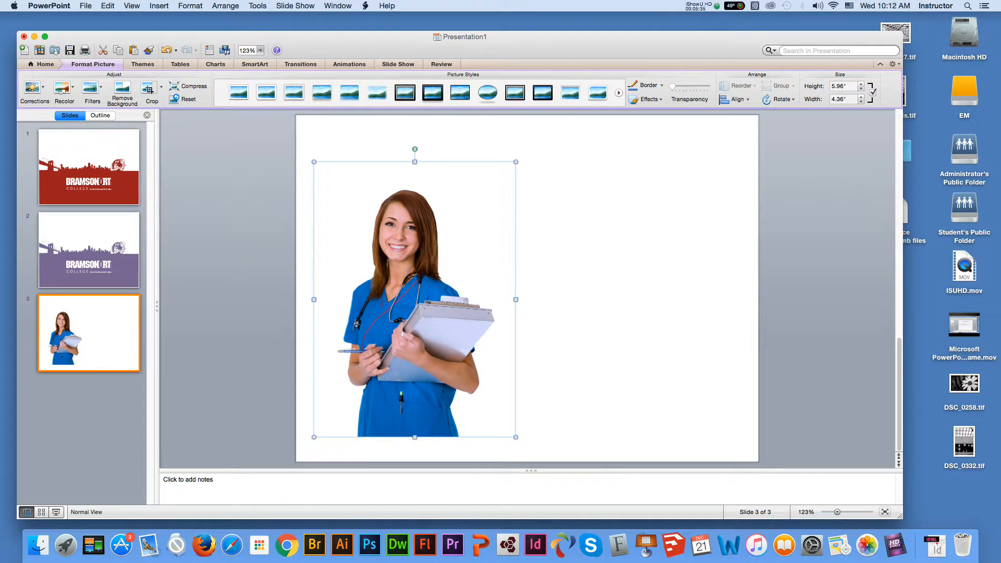
{"action": "key", "text": "super+z"}
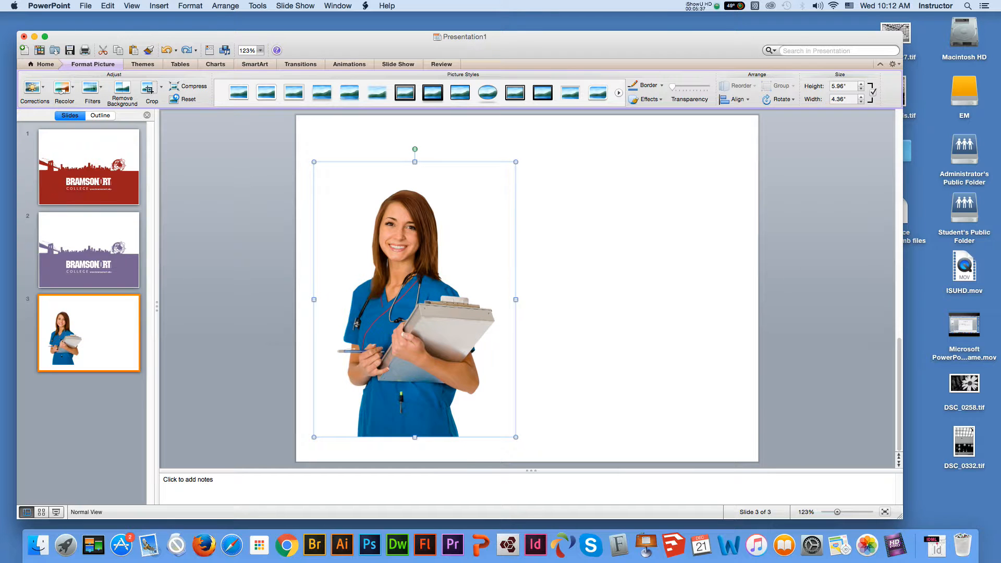
Step: Set the nurse picture to brightness 0% and contrast +20%, and move it to the right half of slide 3
{"action": "left_click", "coordinate": [33, 87]}
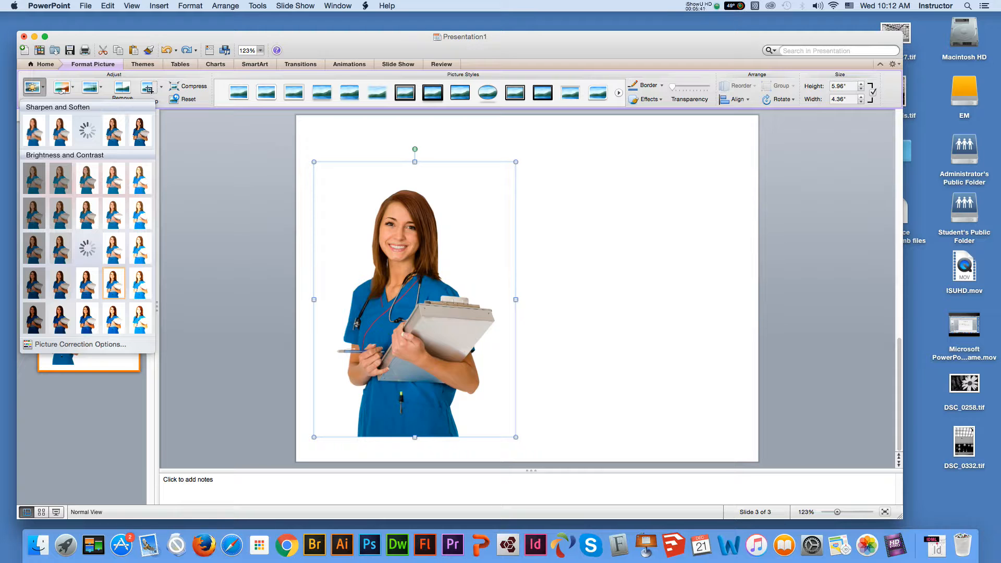
{"action": "left_click", "coordinate": [87, 283]}
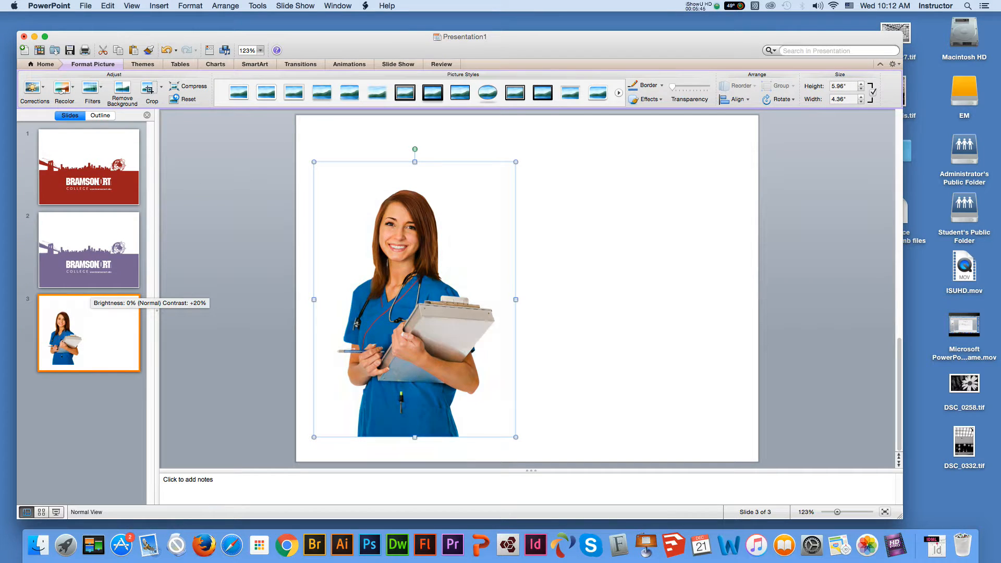
{"action": "left_click_drag", "start_coordinate": [413, 316], "coordinate": [642, 313]}
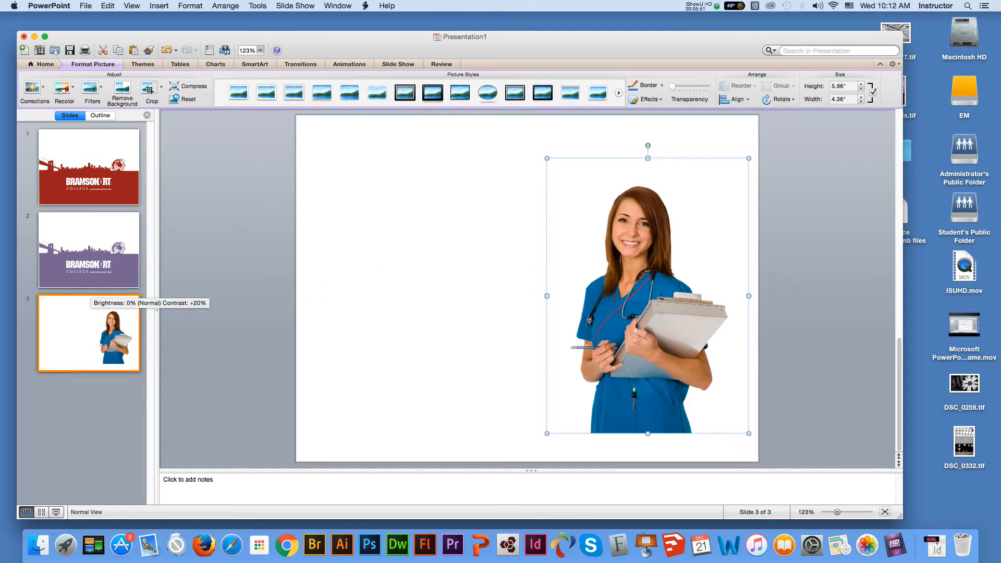
Step: Check slide 2's layout, return to slide 3 and align the nurse picture with the slide's bottom-right corner
{"action": "left_click", "coordinate": [123, 268]}
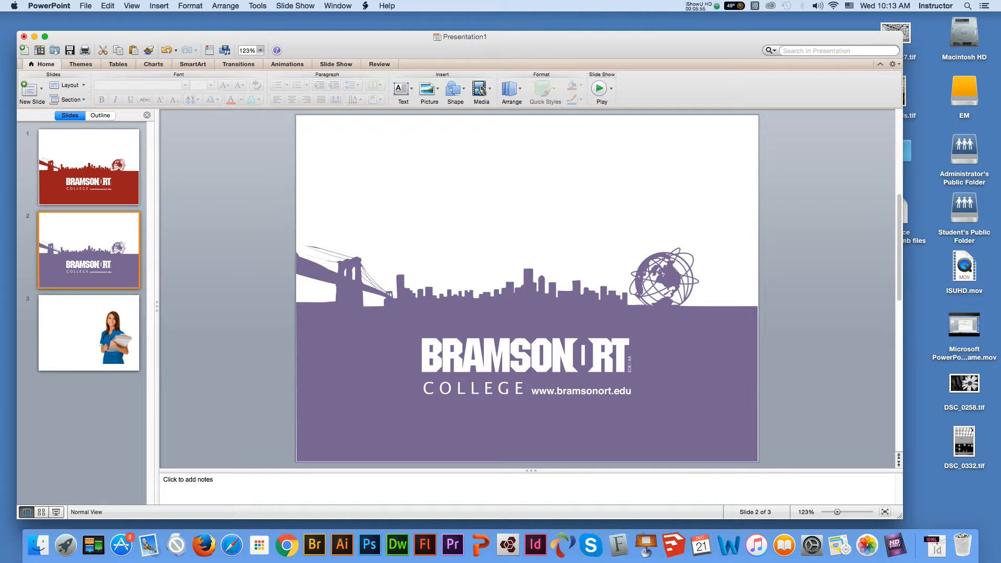
{"action": "left_click", "coordinate": [89, 332]}
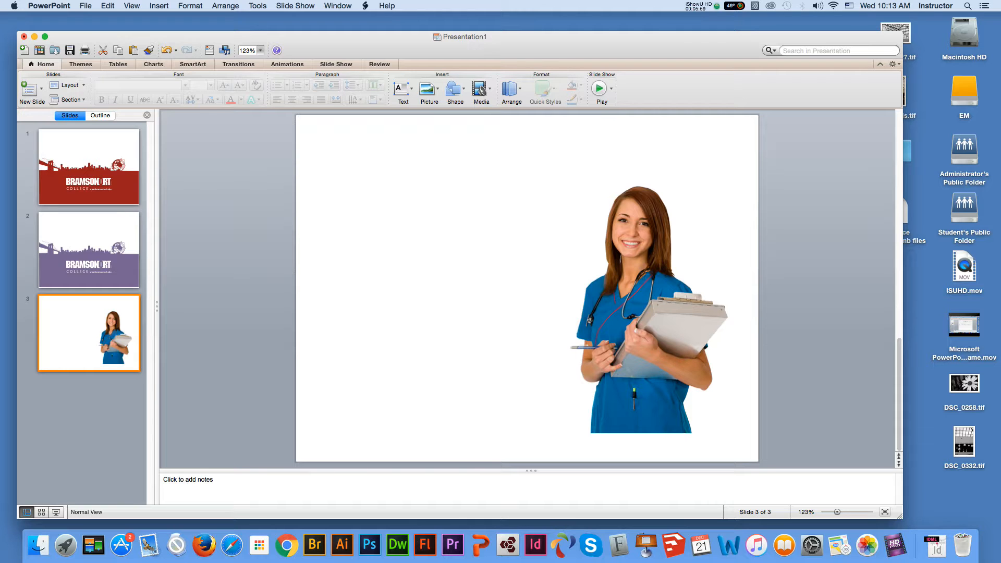
{"action": "left_click_drag", "start_coordinate": [650, 351], "coordinate": [660, 385]}
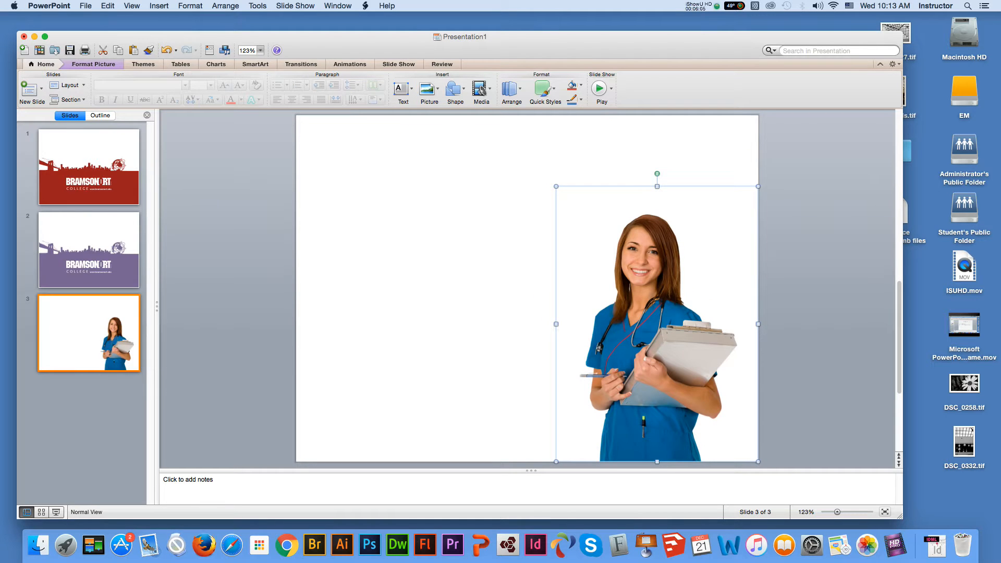
Step: Try custom pink and blue recolors on slide 2's white logo picture, and restore it with No Recolor
{"action": "left_click", "coordinate": [88, 250]}
{"action": "left_click", "coordinate": [519, 371]}
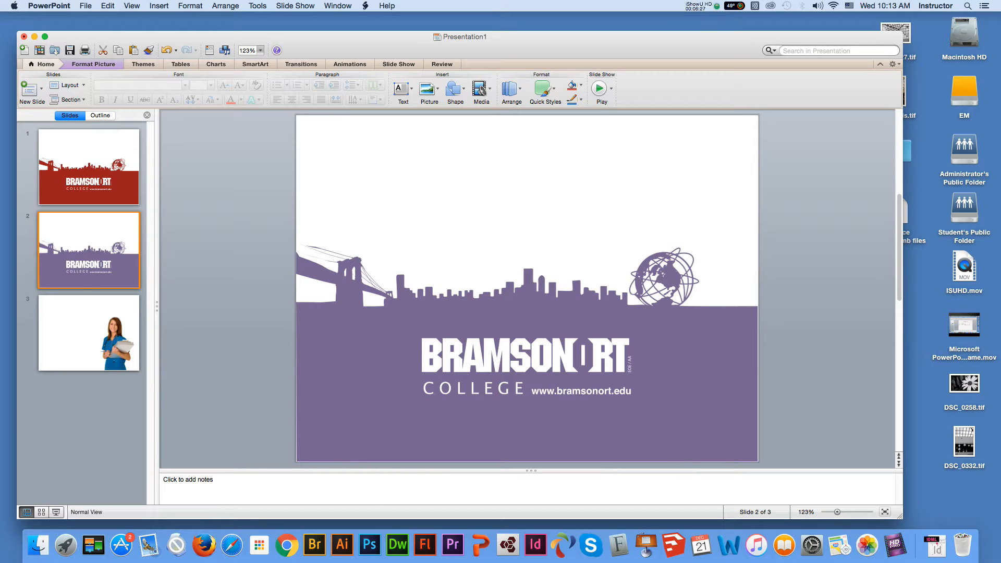
{"action": "left_click", "coordinate": [93, 64]}
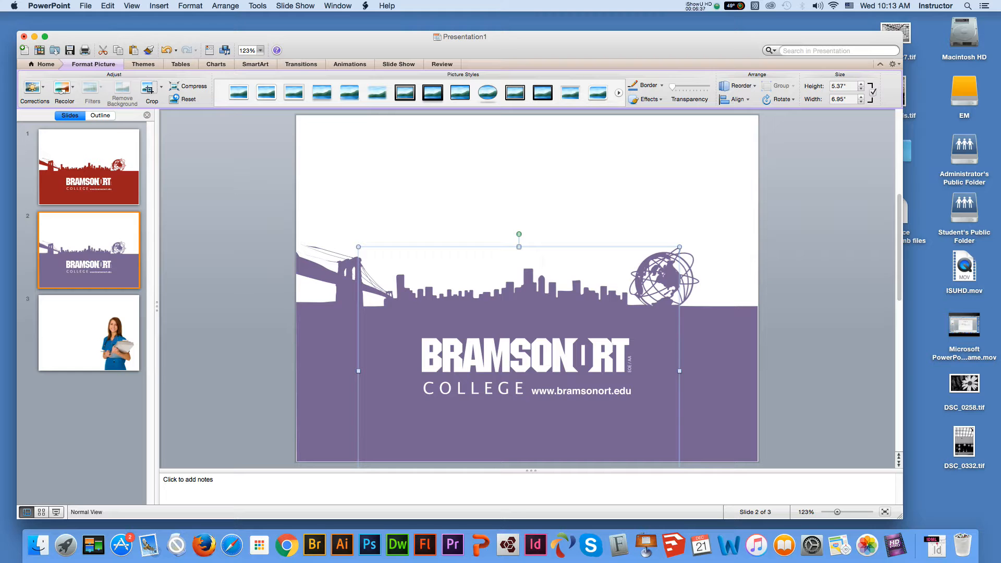
{"action": "left_click", "coordinate": [62, 89]}
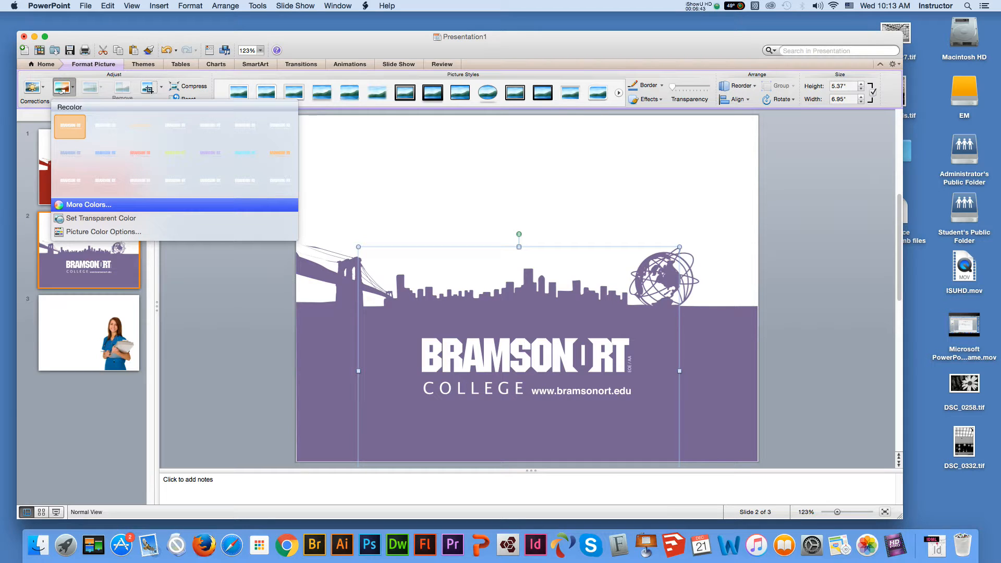
{"action": "left_click", "coordinate": [59, 205]}
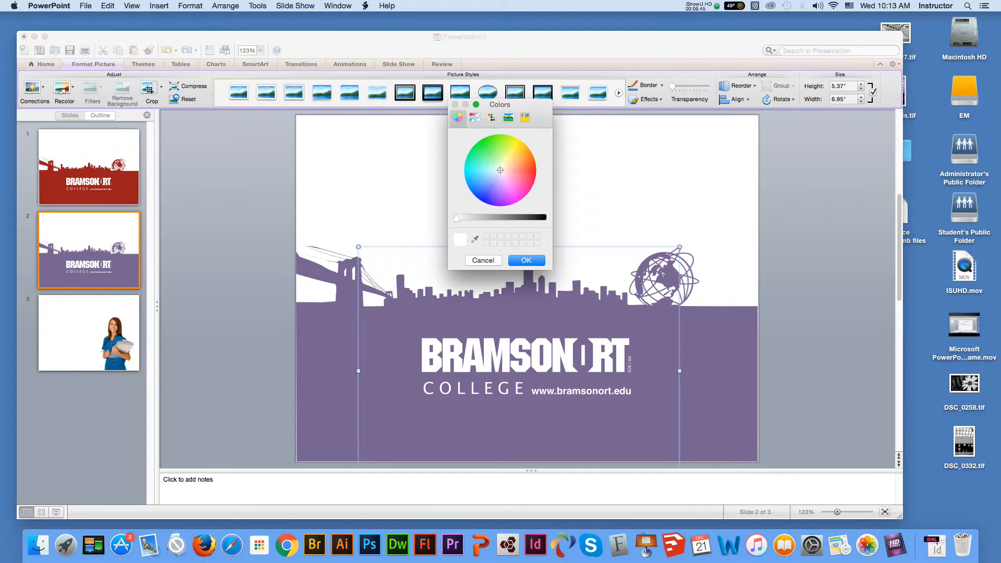
{"action": "left_click", "coordinate": [513, 197]}
{"action": "mouse_move", "coordinate": [513, 197]}
{"action": "left_mouse_down"}
{"action": "mouse_move", "coordinate": [485, 194]}
{"action": "mouse_move", "coordinate": [479, 178]}
{"action": "left_mouse_up"}
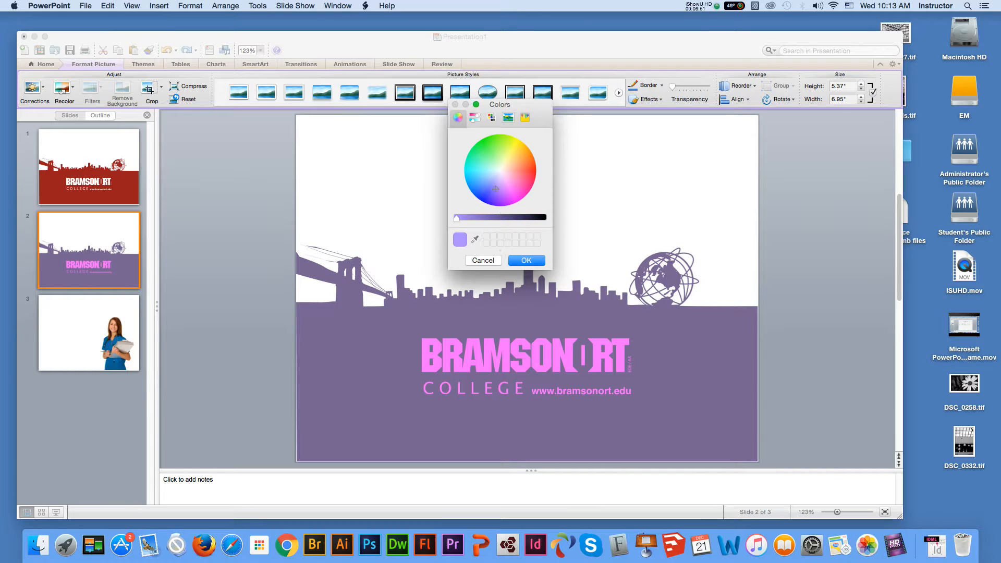
{"action": "left_click_drag", "start_coordinate": [495, 188], "coordinate": [484, 193]}
{"action": "left_click", "coordinate": [475, 239]}
{"action": "left_click", "coordinate": [459, 240]}
{"action": "key", "text": "Return"}
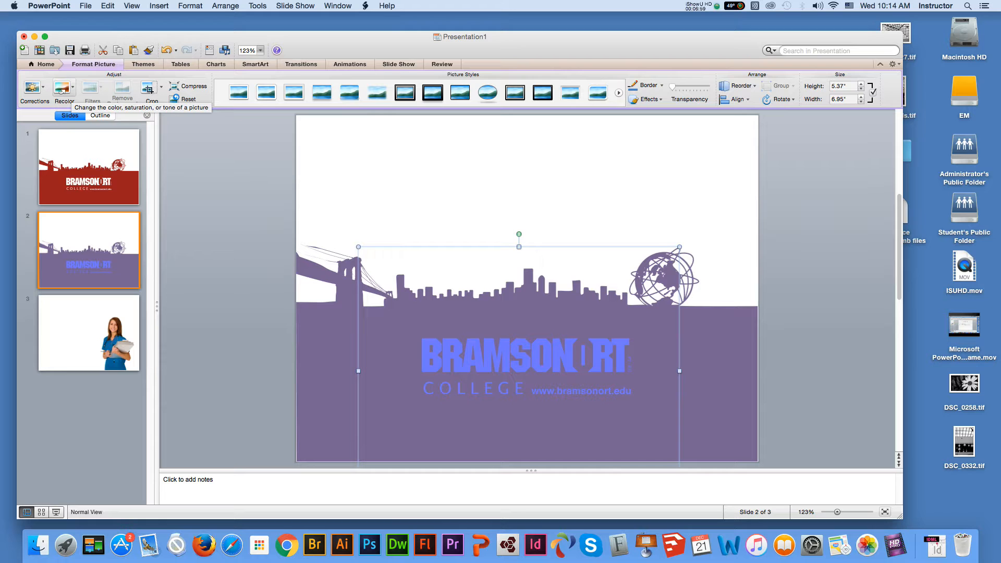
{"action": "left_click", "coordinate": [62, 90]}
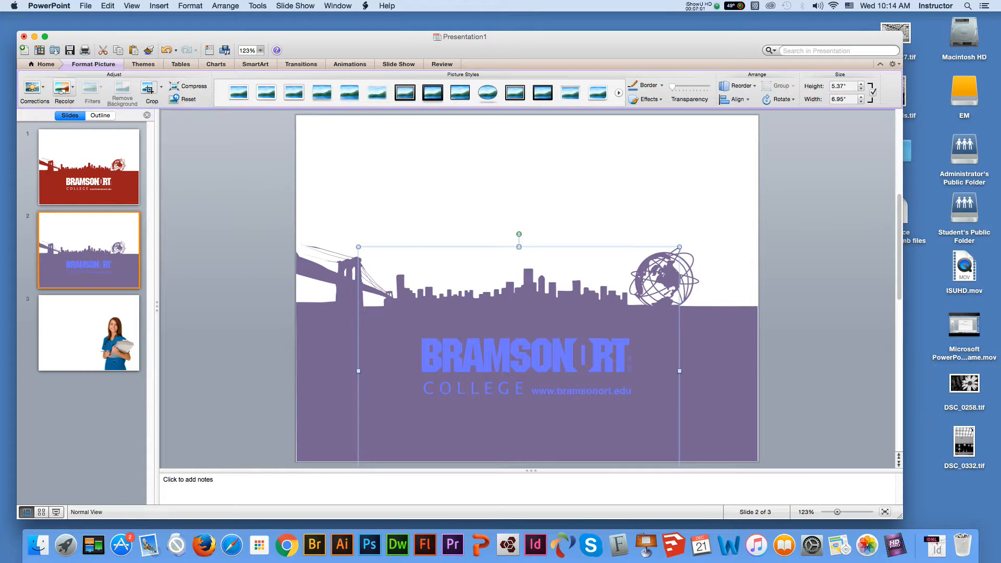
{"action": "left_click", "coordinate": [62, 90]}
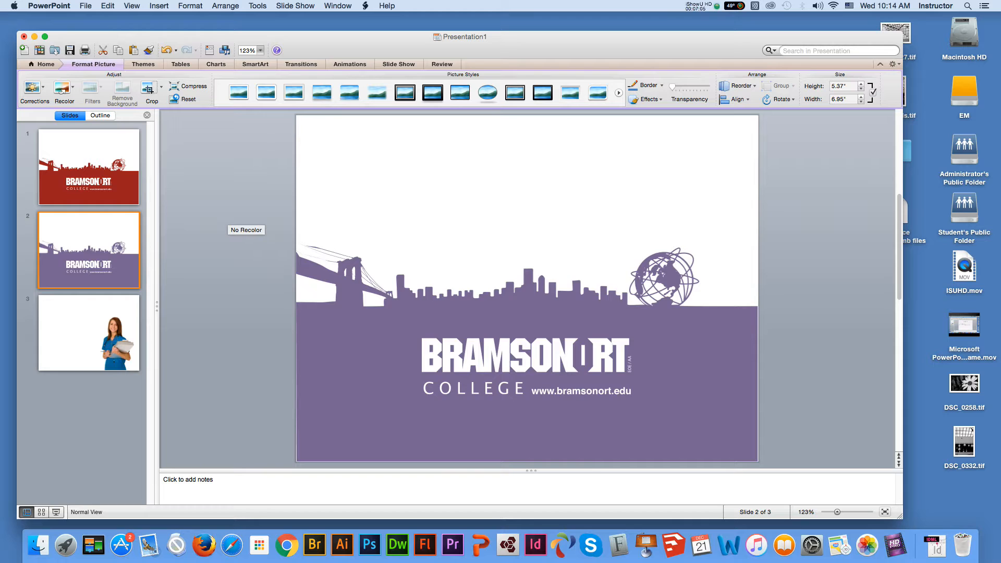
Step: Insert a 2-D Clustered Column chart on slide 3, the slide with the nurse picture
{"action": "key", "text": "Down"}
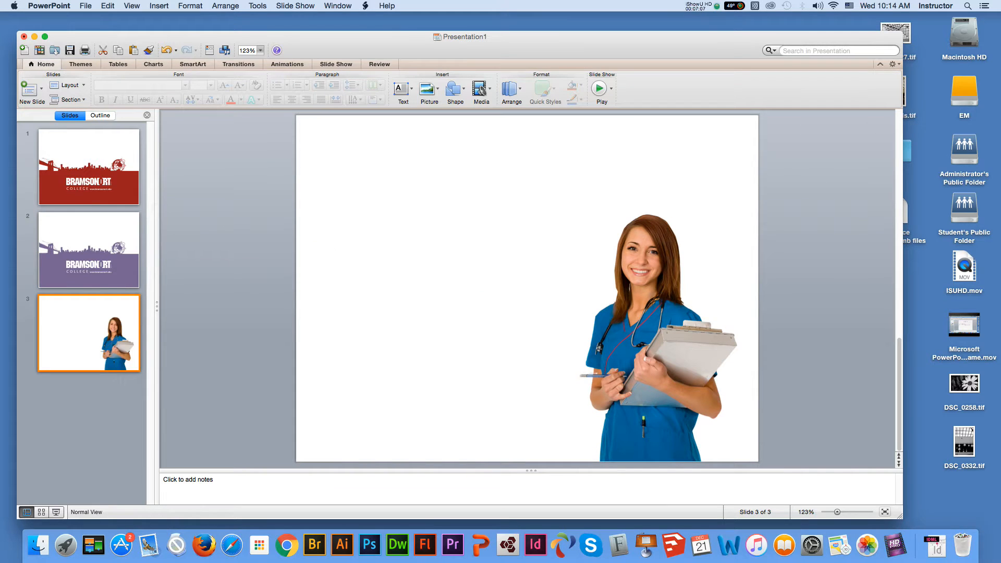
{"action": "left_click", "coordinate": [159, 5]}
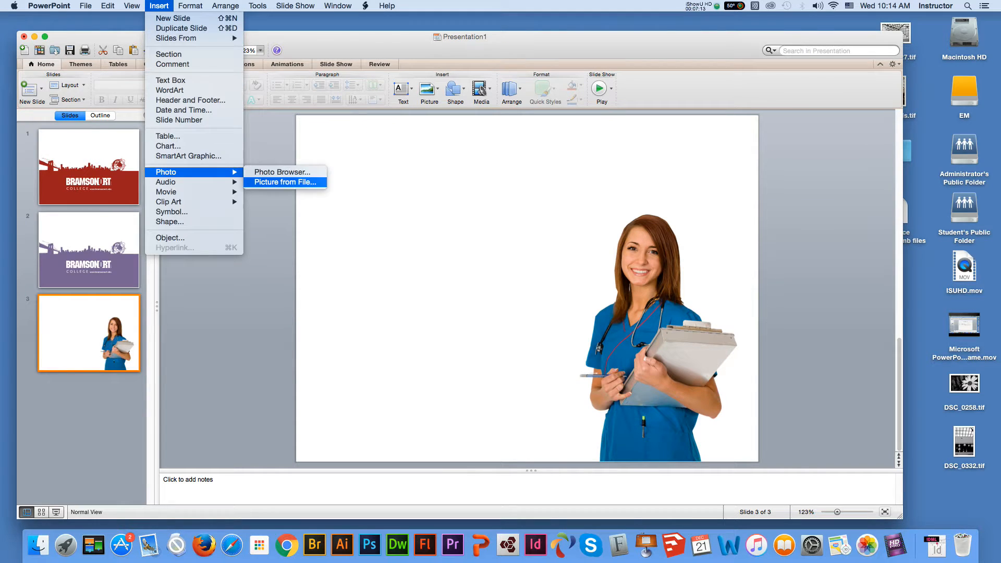
{"action": "left_click", "coordinate": [169, 146]}
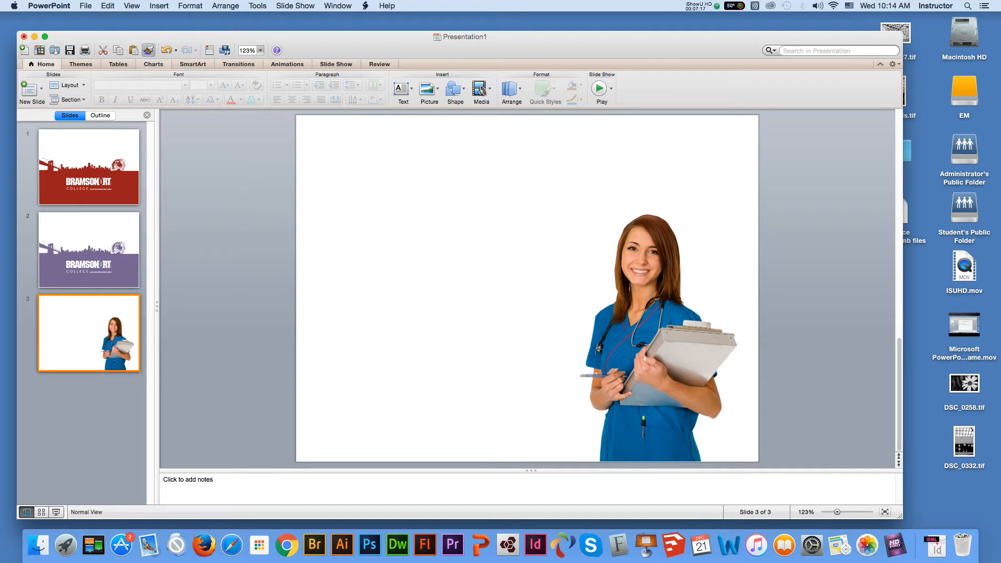
{"action": "left_click", "coordinate": [159, 5]}
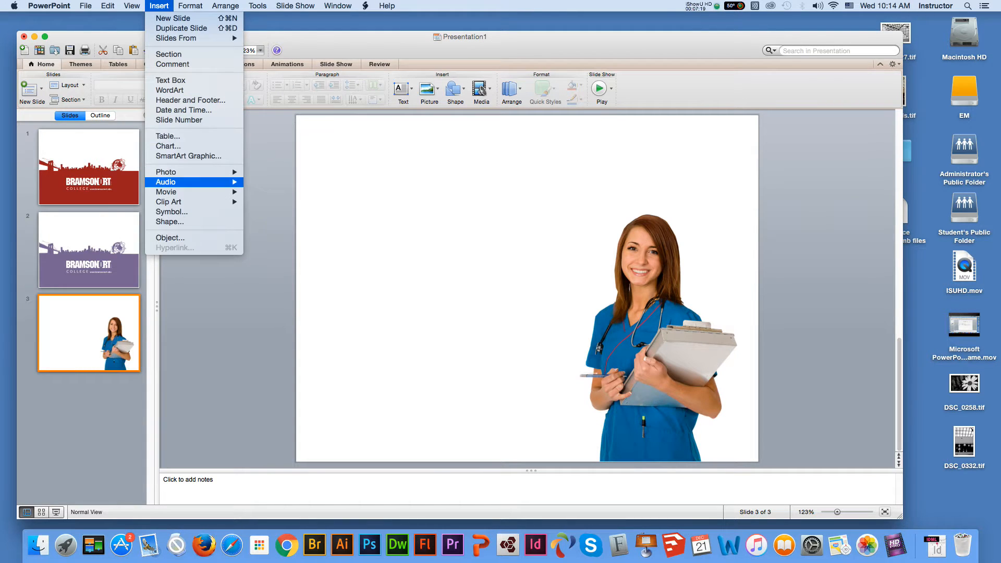
{"action": "left_click", "coordinate": [169, 146]}
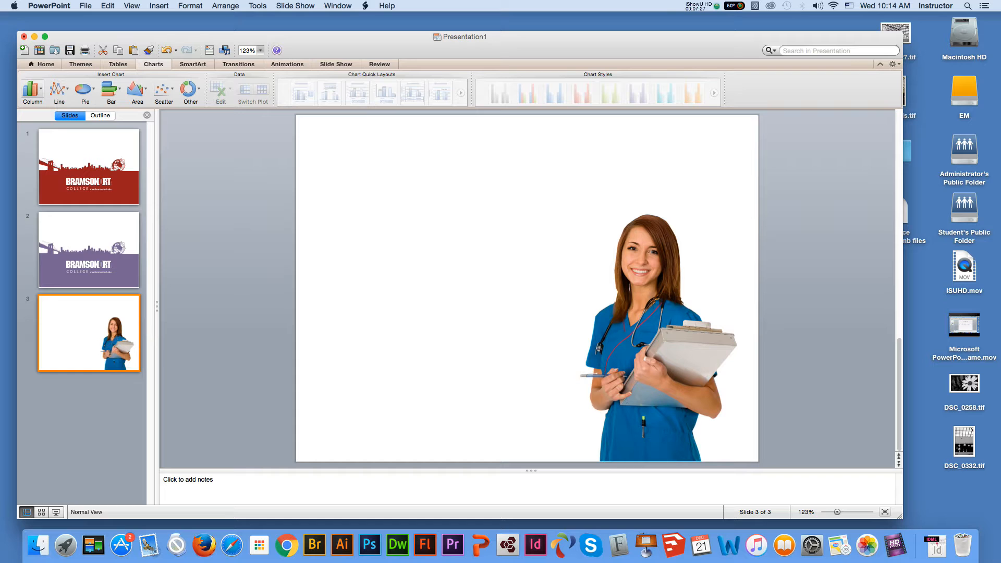
{"action": "left_click", "coordinate": [31, 89]}
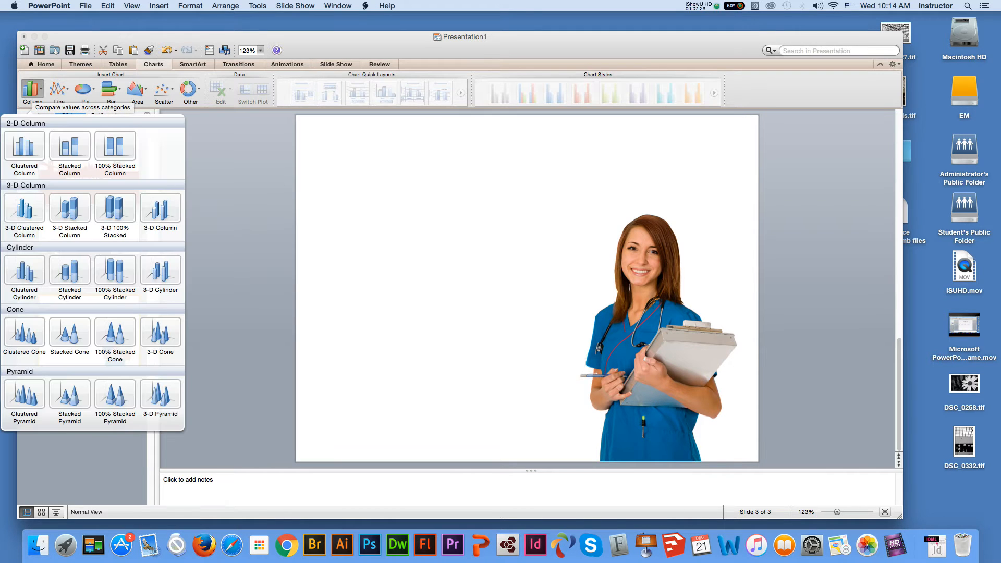
{"action": "left_click", "coordinate": [24, 146]}
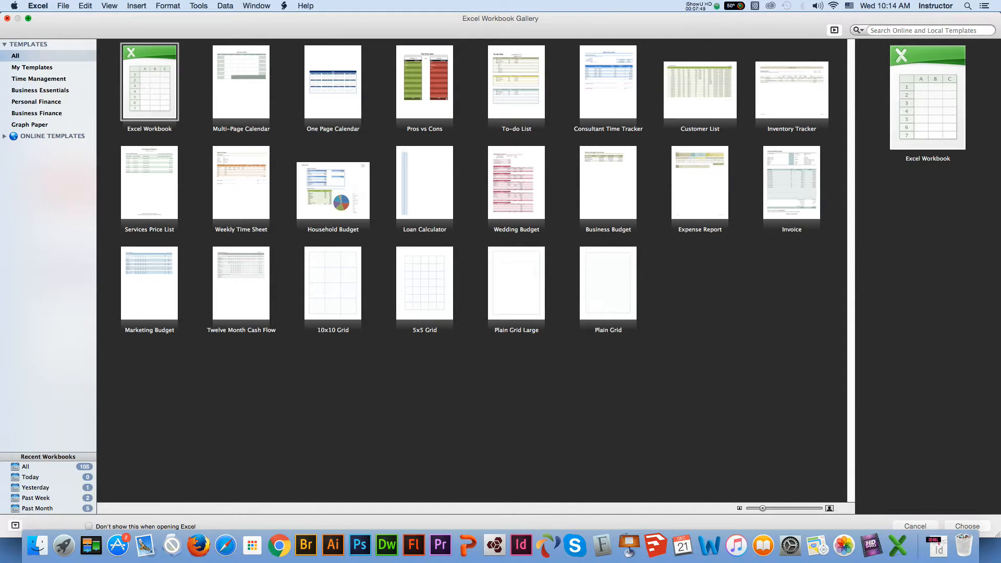
Step: Dismiss the workbook gallery, close the blank Workbook1 and move the chart's data sheet clear of the chart
{"action": "key", "text": "Return"}
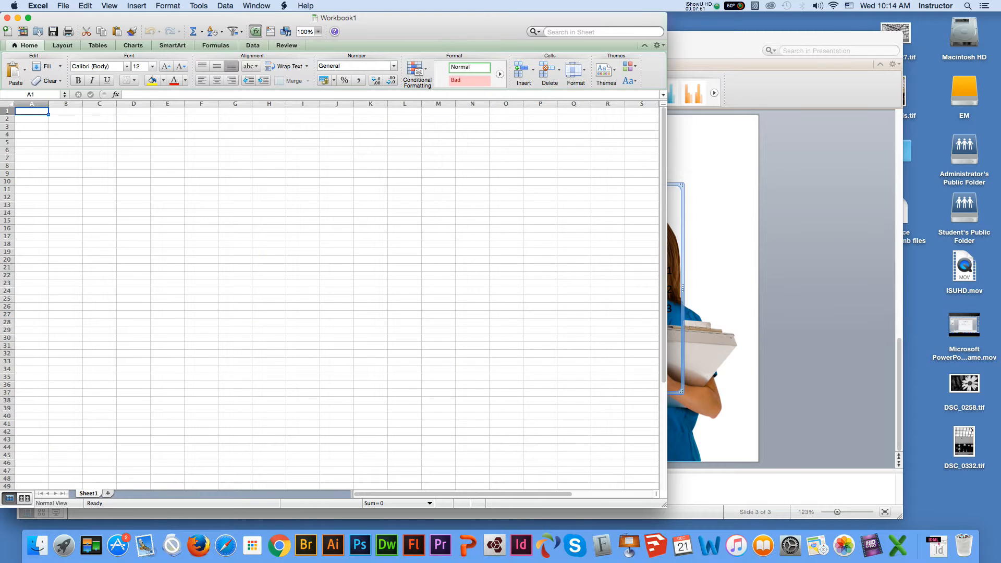
{"action": "left_click_drag", "start_coordinate": [235, 18], "coordinate": [655, 106]}
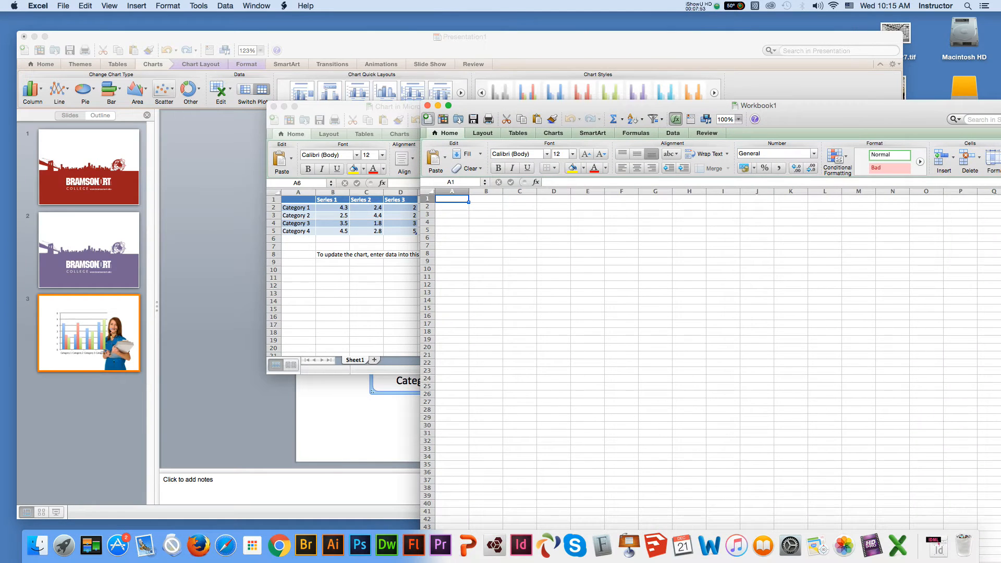
{"action": "left_click", "coordinate": [427, 106]}
{"action": "left_click_drag", "start_coordinate": [428, 106], "coordinate": [823, 57]}
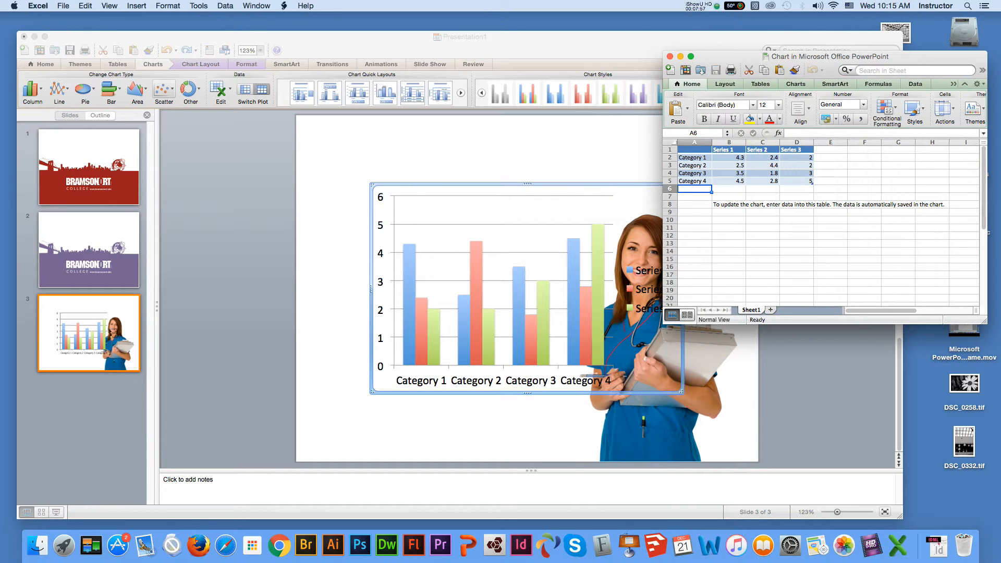
{"action": "left_click_drag", "start_coordinate": [824, 57], "coordinate": [882, 58]}
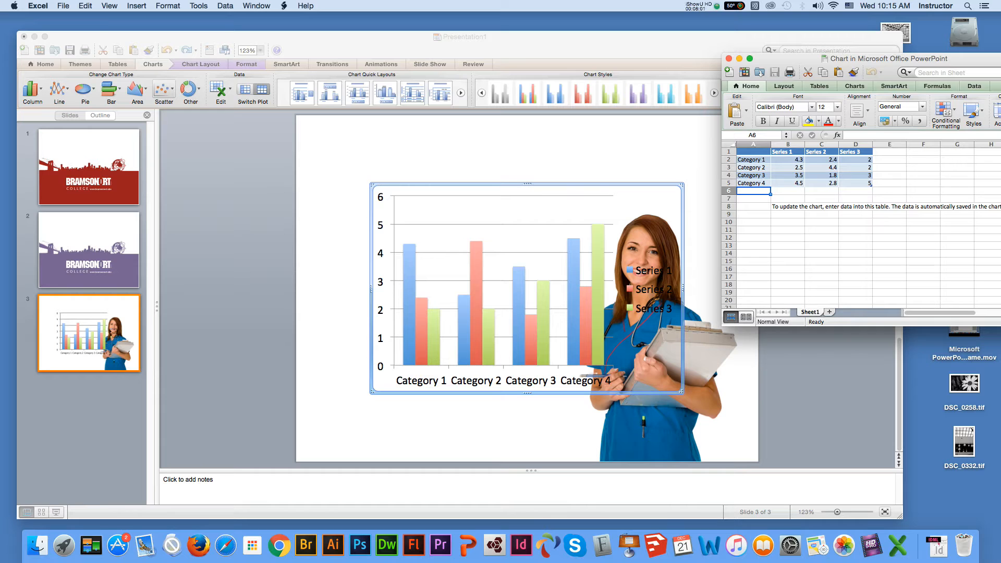
Step: Rename the chart's first category in cell A2 as Medical
{"action": "left_click", "coordinate": [753, 160]}
{"action": "double_click", "coordinate": [750, 160]}
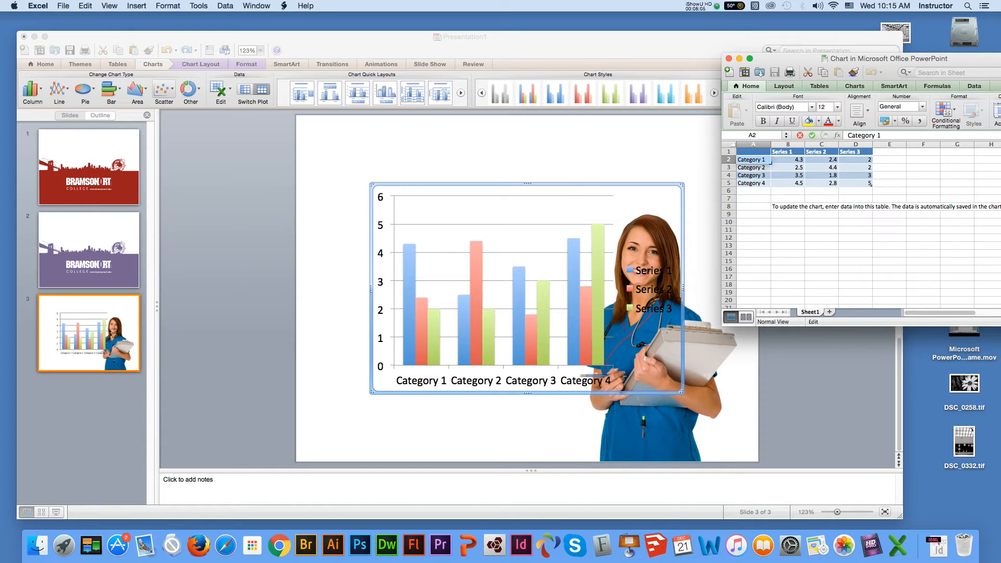
{"action": "type", "text": "Medical"}
{"action": "key", "text": "Return"}
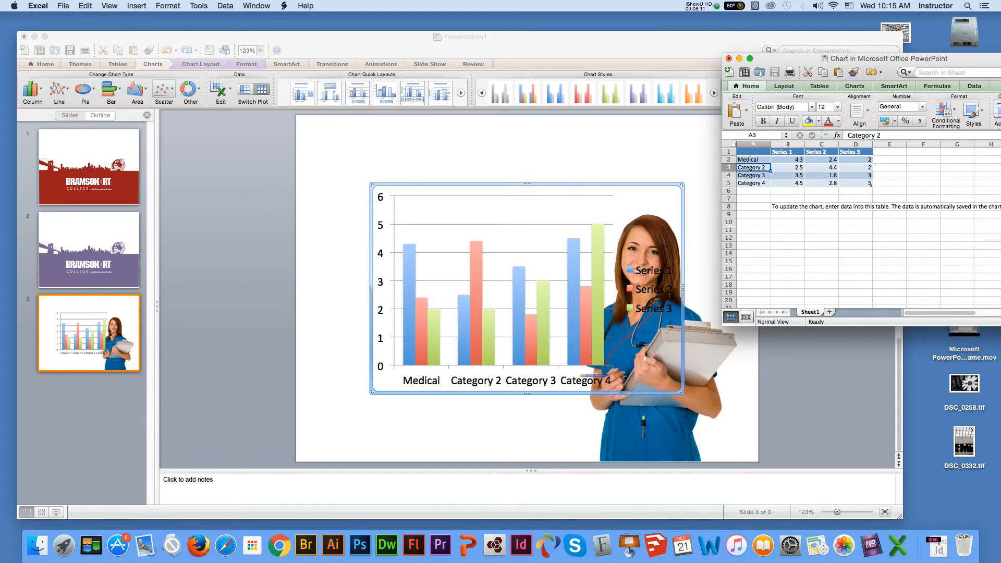